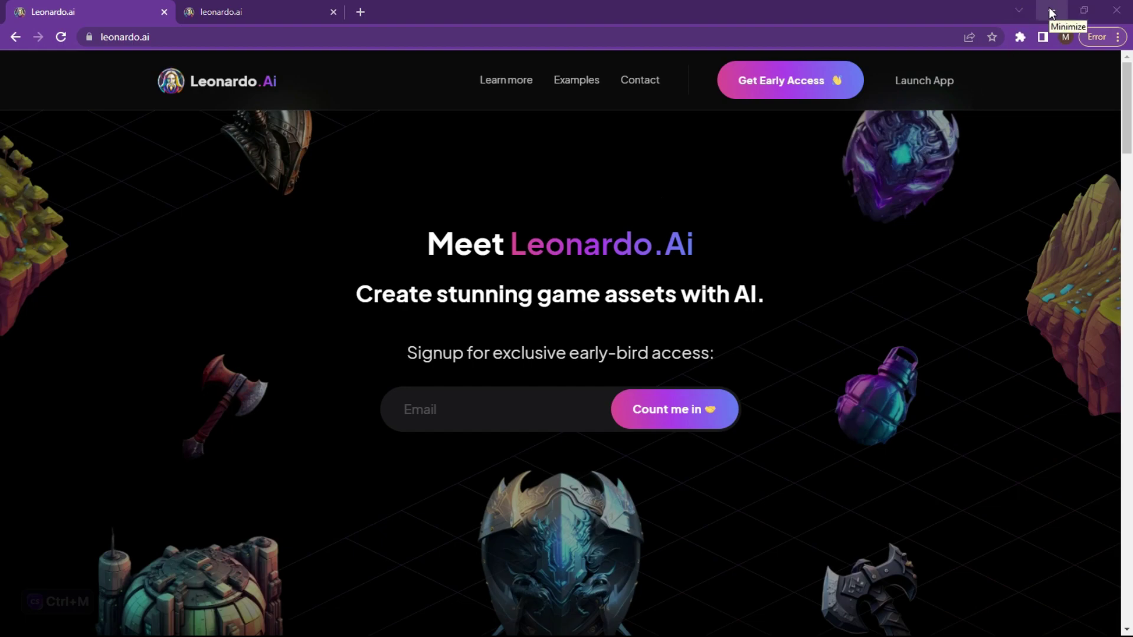
Switch to midjourney.com, scroll through its About, team, Careers and Contact sections, then return toward the top
key(alt+Tab)
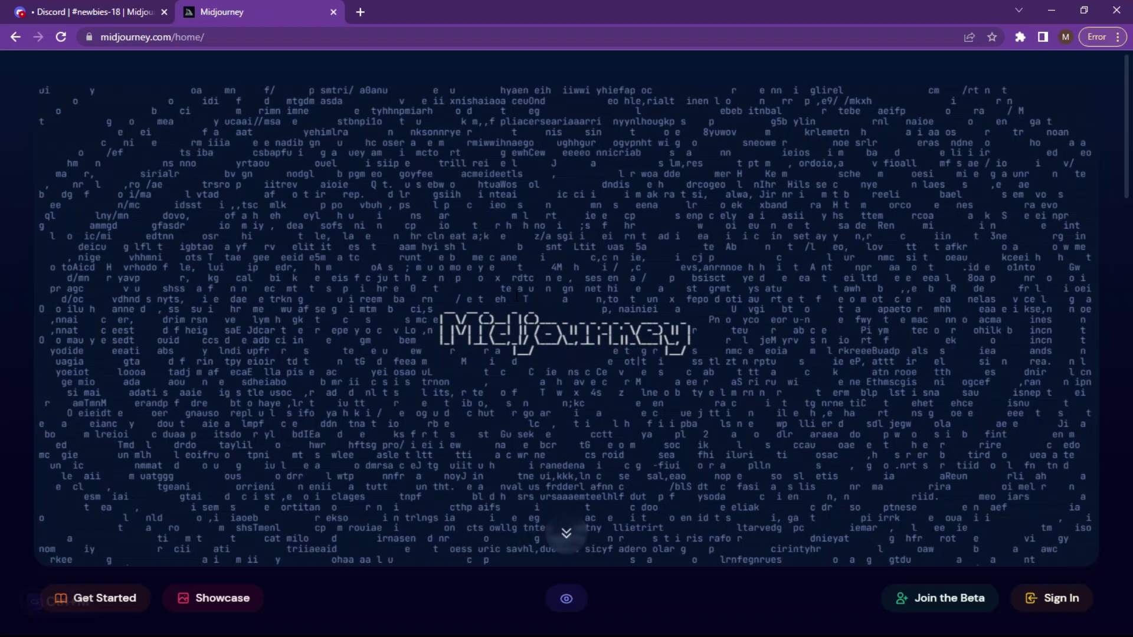
scroll(494, 302, down, 6)
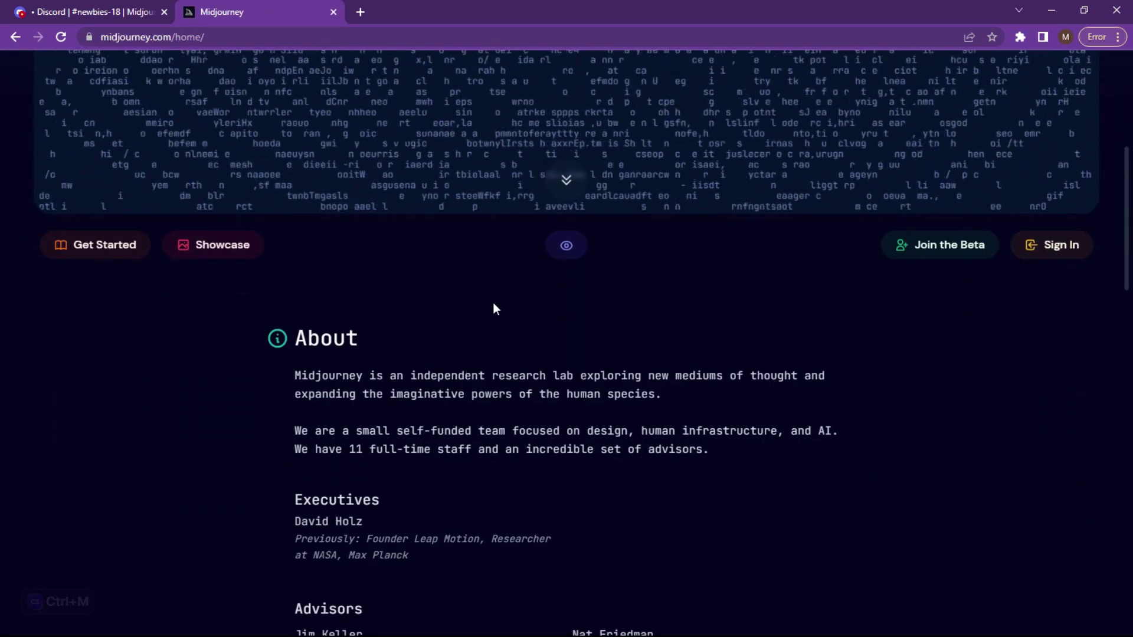
scroll(493, 304, down, 1)
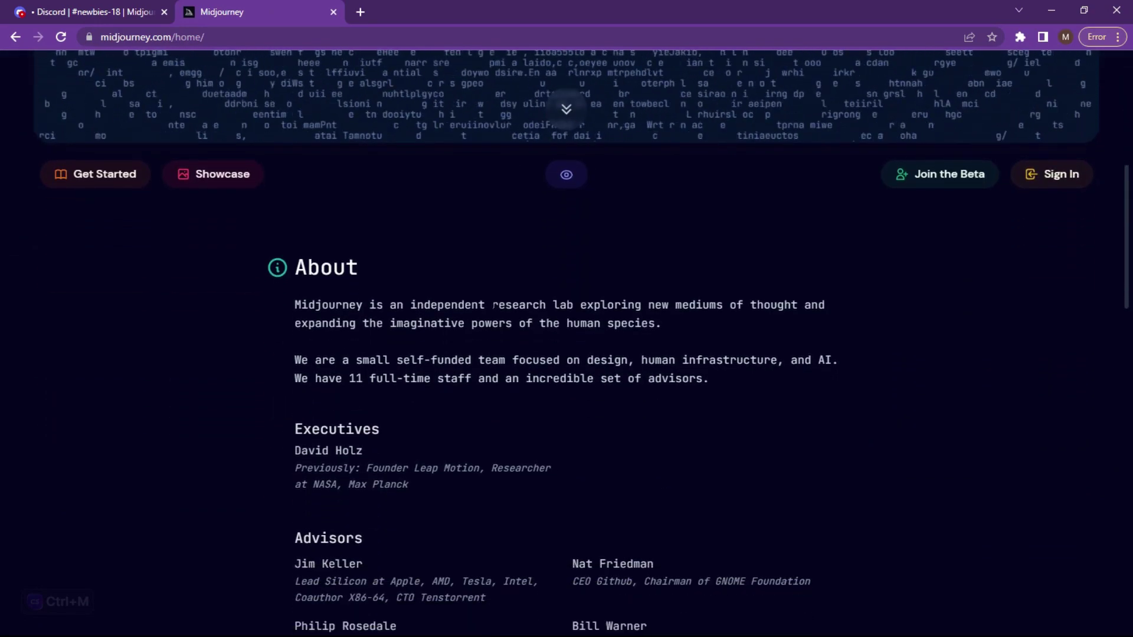
scroll(493, 304, down, 2)
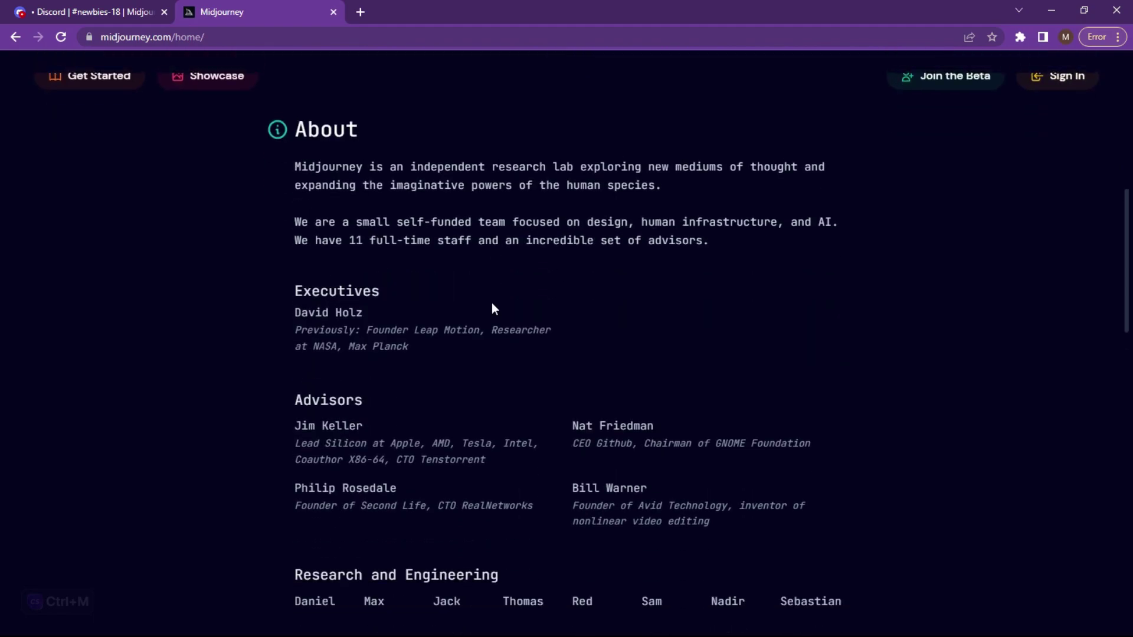
scroll(494, 308, down, 6)
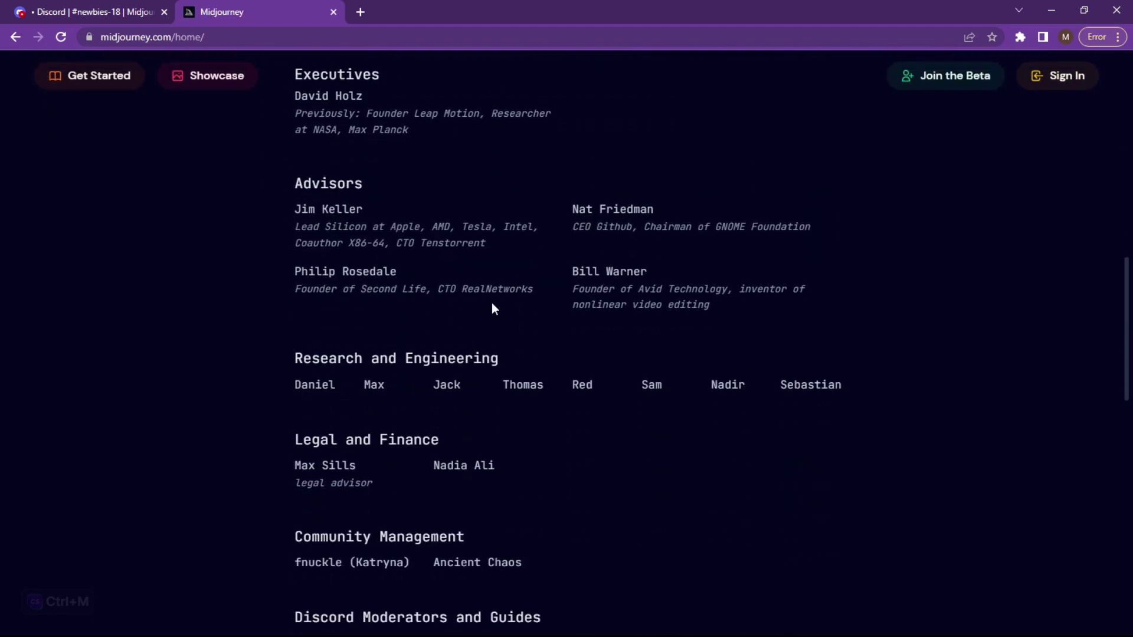
scroll(492, 304, down, 5)
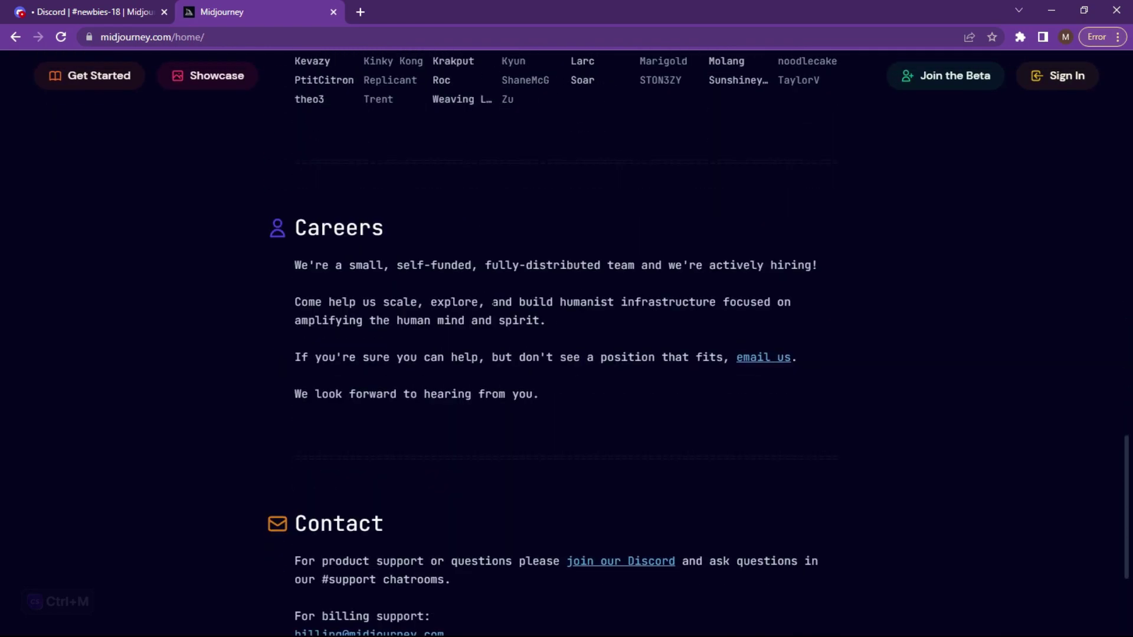
scroll(492, 304, up, 4)
scroll(490, 303, up, 12)
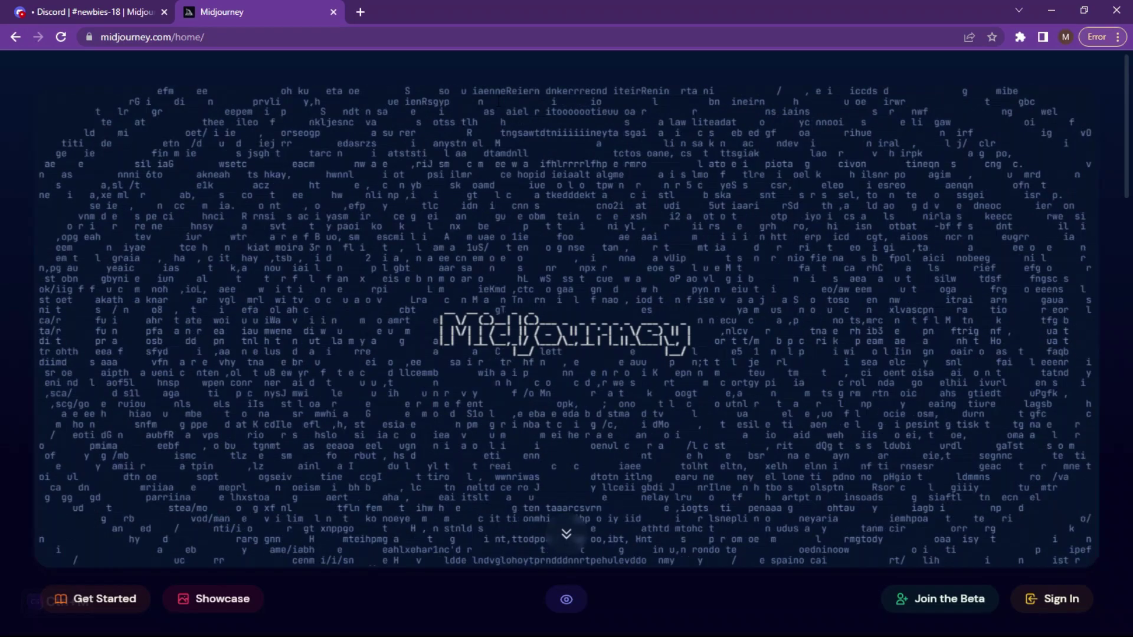
Switch back to the Chrome window showing the leonardo.ai landing page
key(alt+Tab)
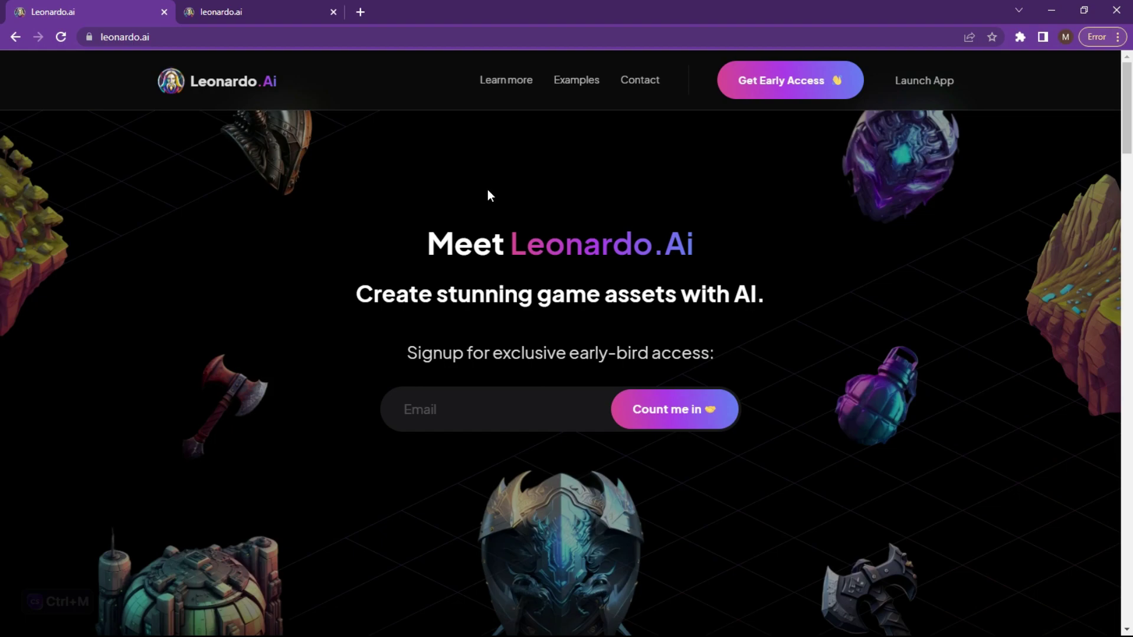
Open the Leonardo.Ai app home and page Featured Models forward to Spirit Creatures and Character Portraits
click(276, 7)
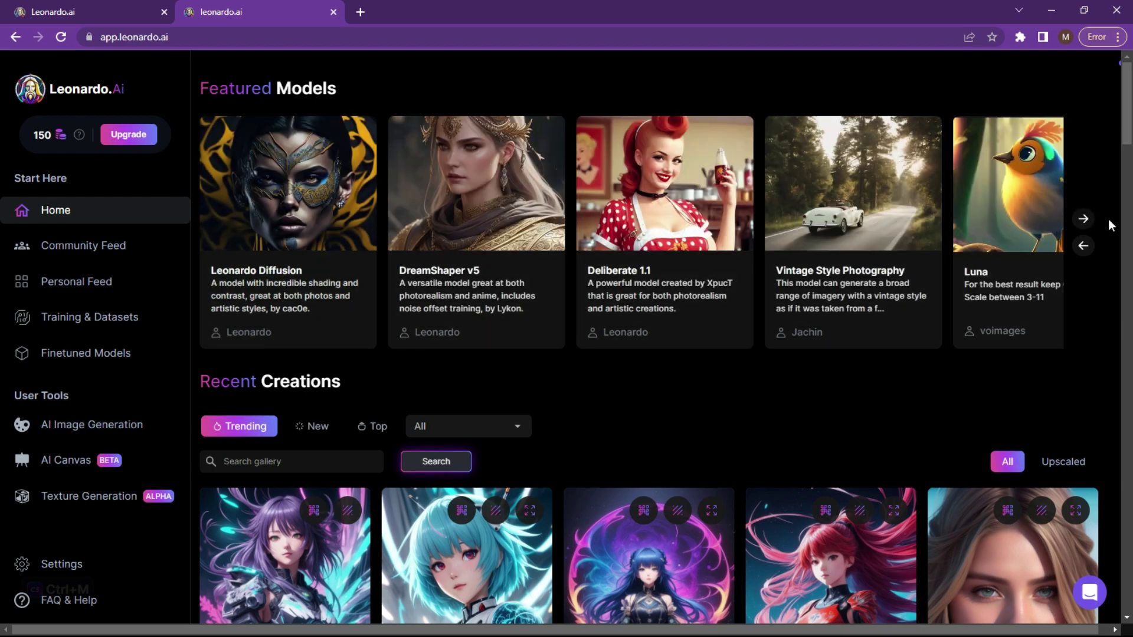
click(1083, 219)
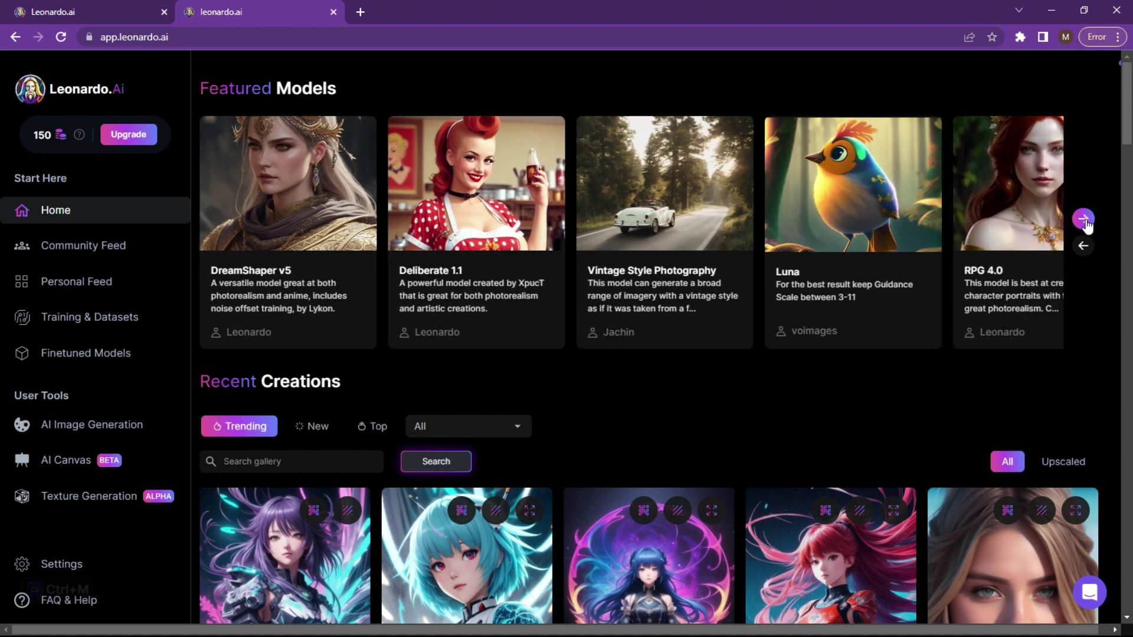
click(1083, 220)
click(1085, 219)
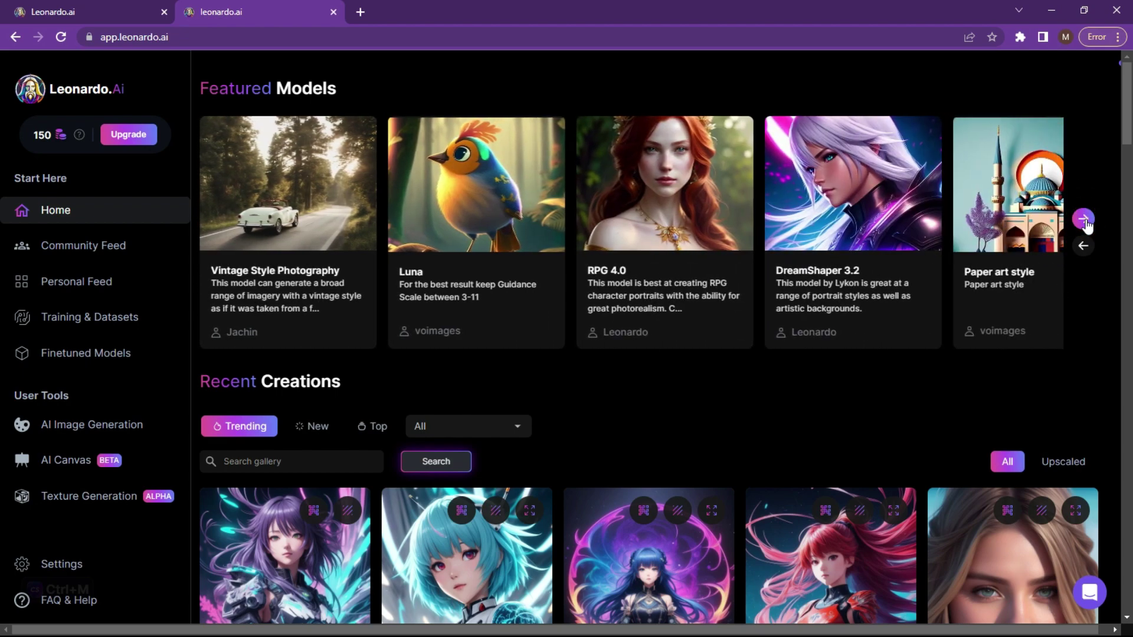
click(1083, 220)
click(1083, 219)
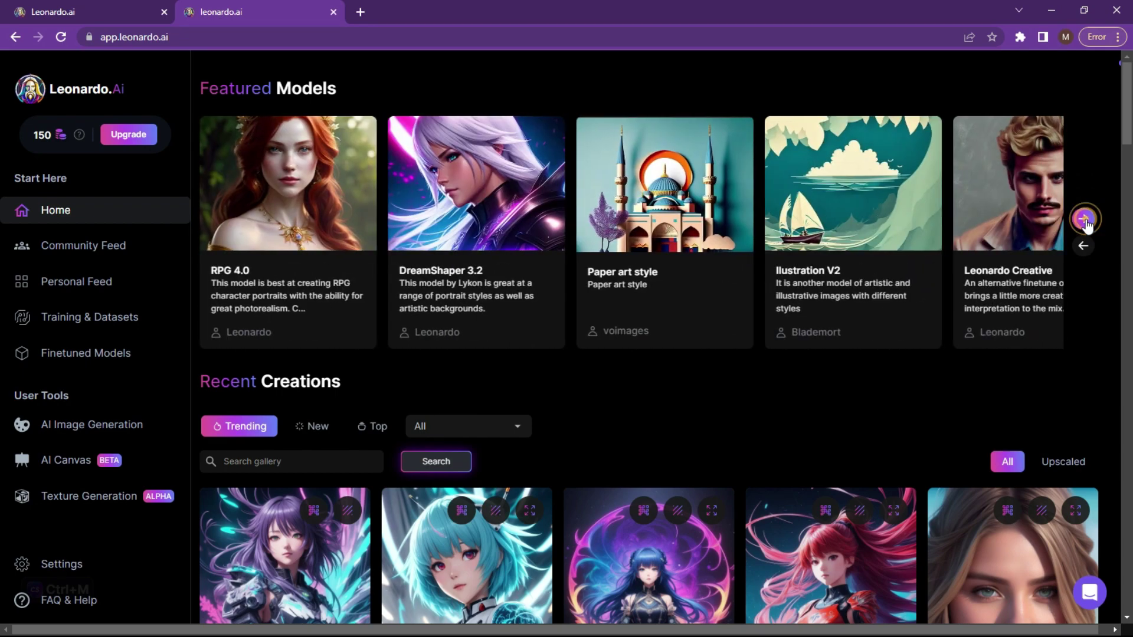
click(1083, 220)
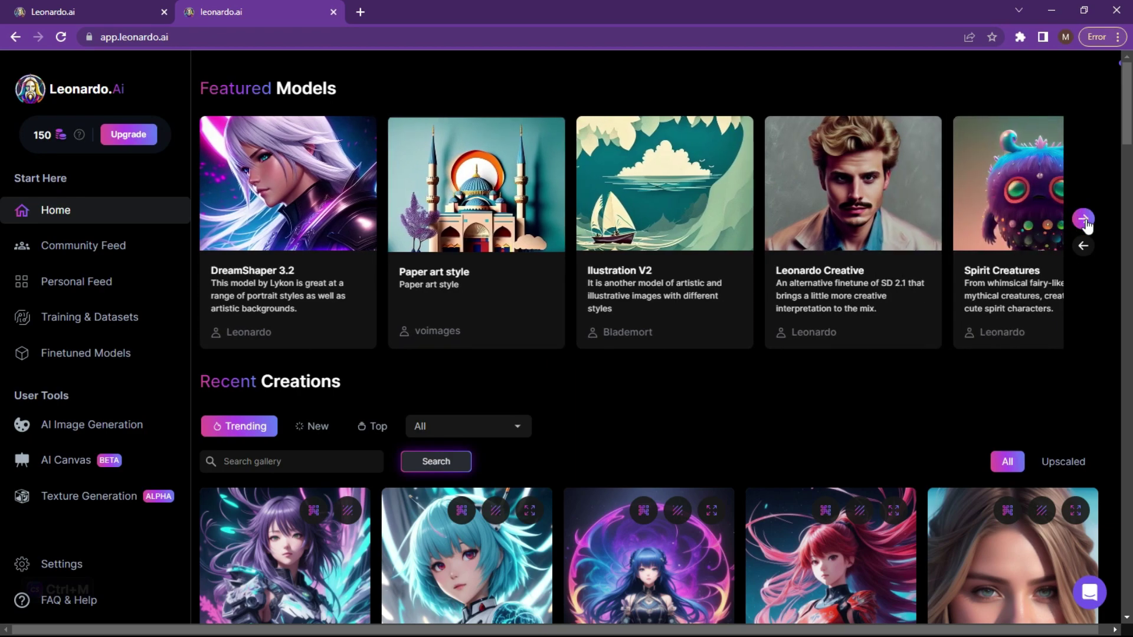
click(1085, 221)
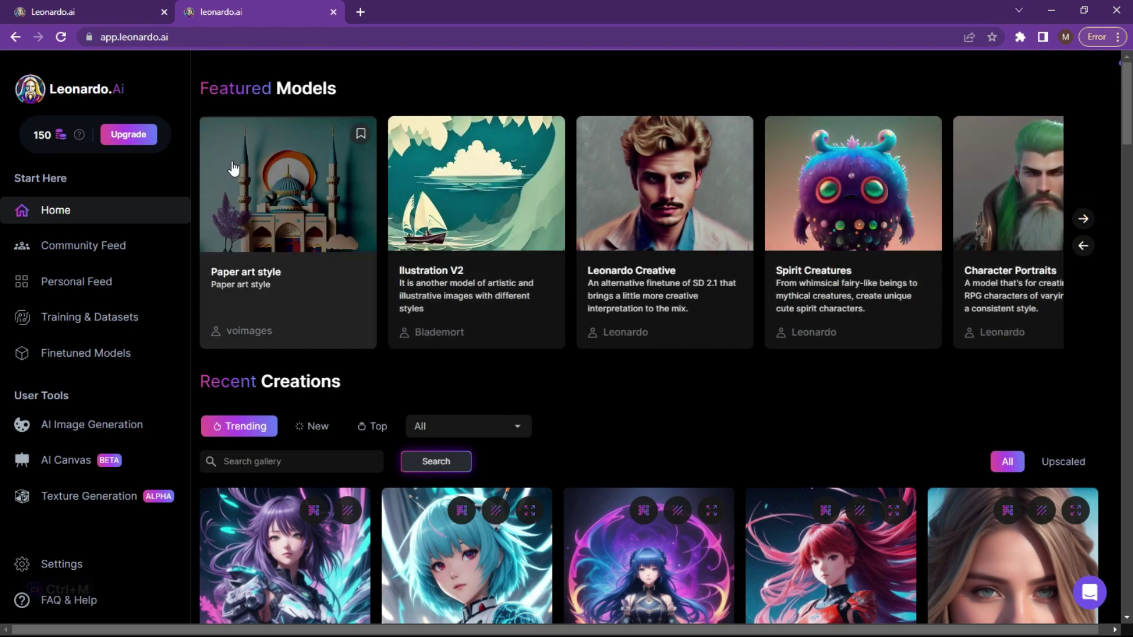
Page the Featured Models carousel back to the first model, Leonardo Diffusion
click(1083, 247)
click(1083, 247)
click(1083, 246)
click(1083, 247)
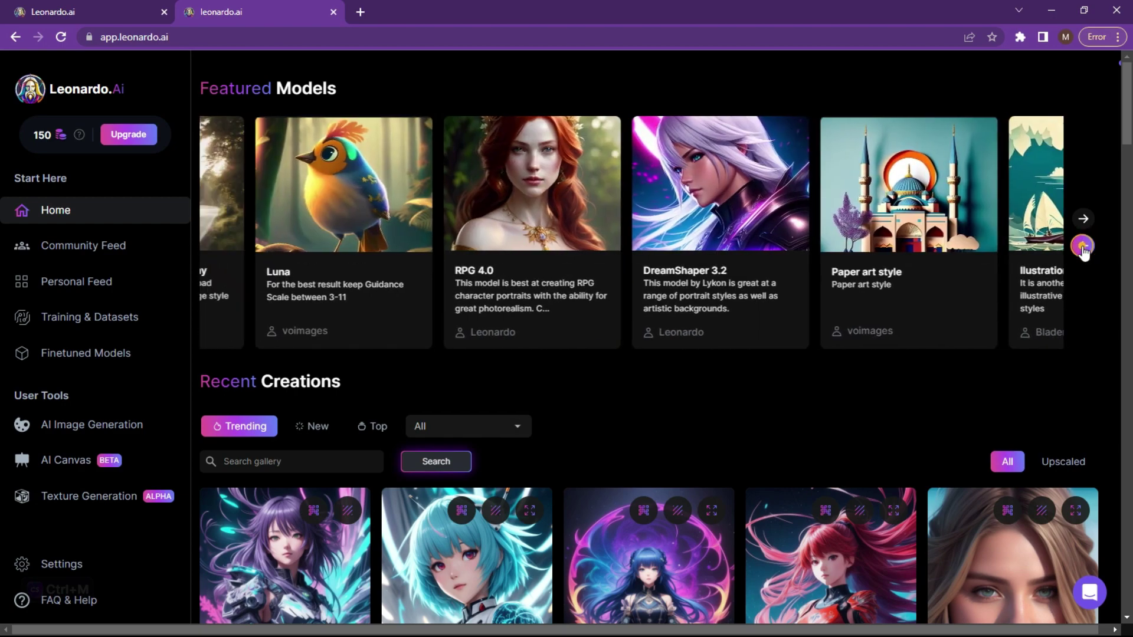
click(1083, 247)
click(1083, 247)
click(1083, 247)
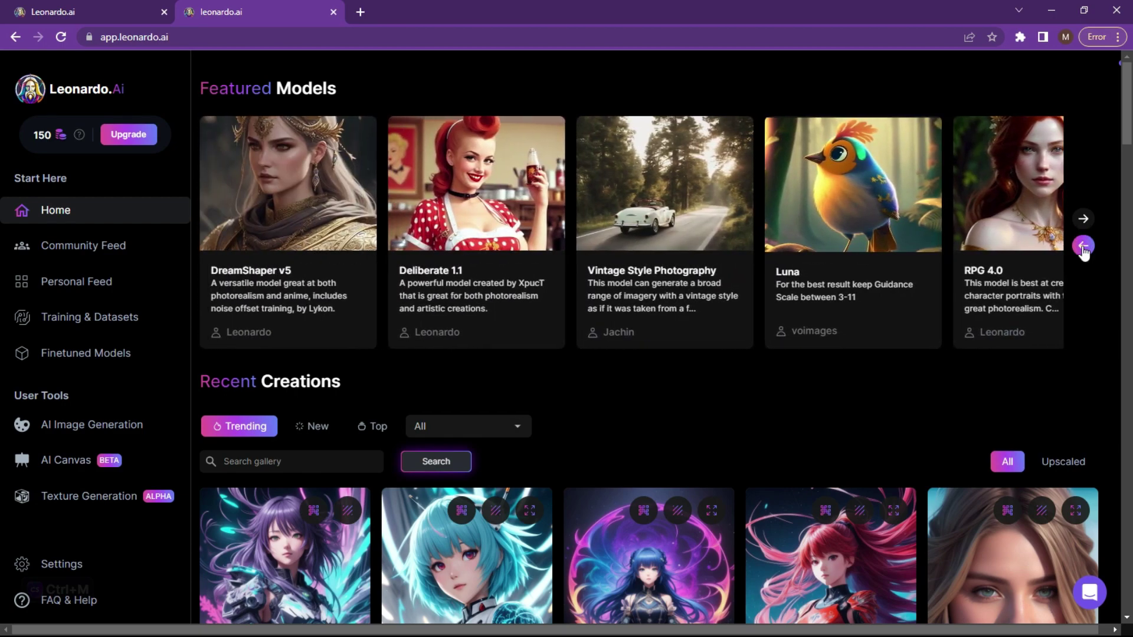
click(1083, 246)
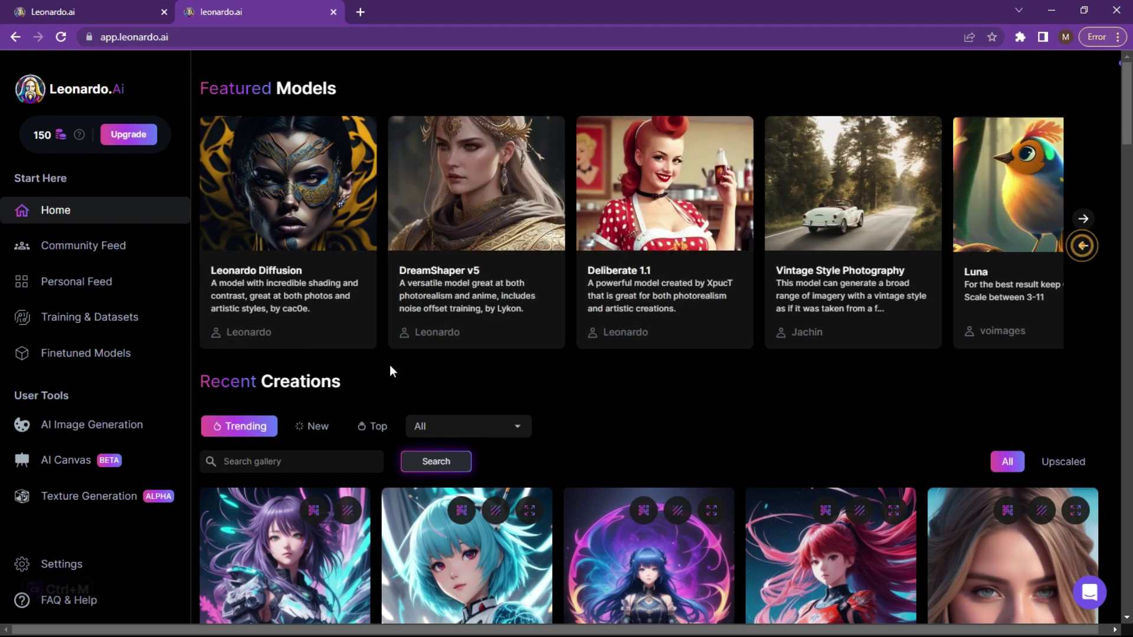
scroll(615, 403, down, 5)
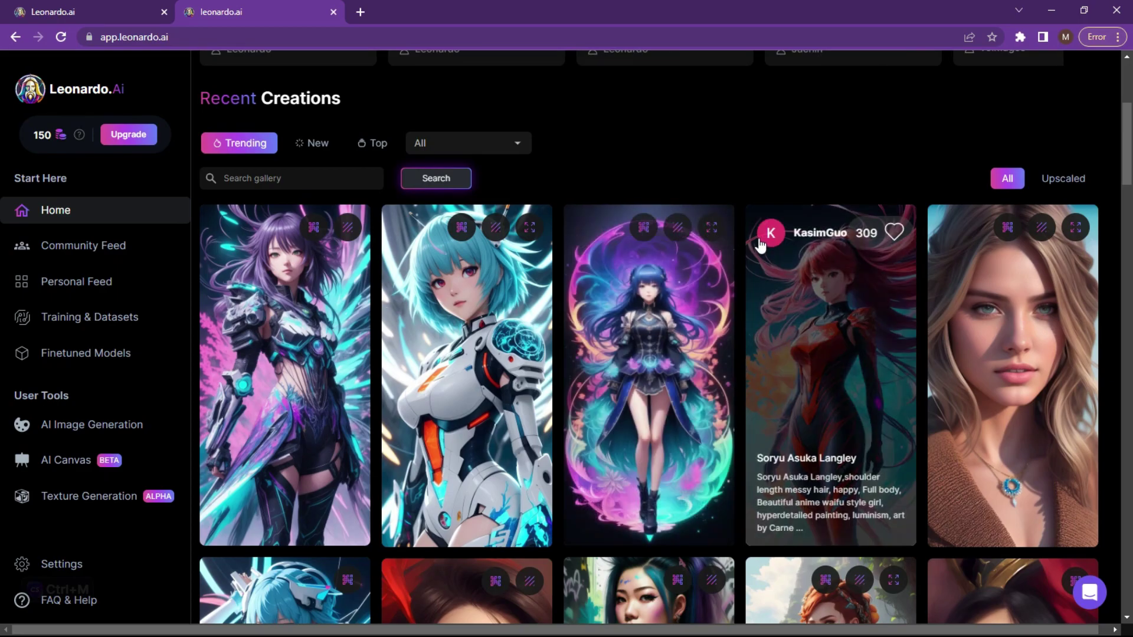
scroll(746, 194, down, 1)
scroll(733, 220, down, 8)
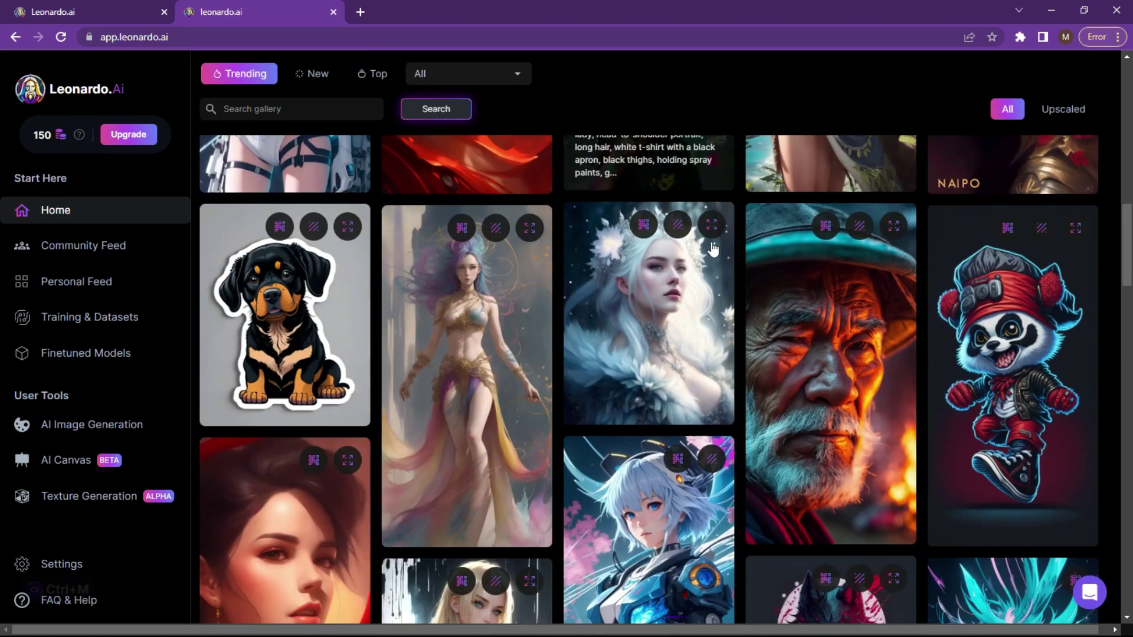
scroll(700, 225, up, 3)
scroll(758, 229, up, 3)
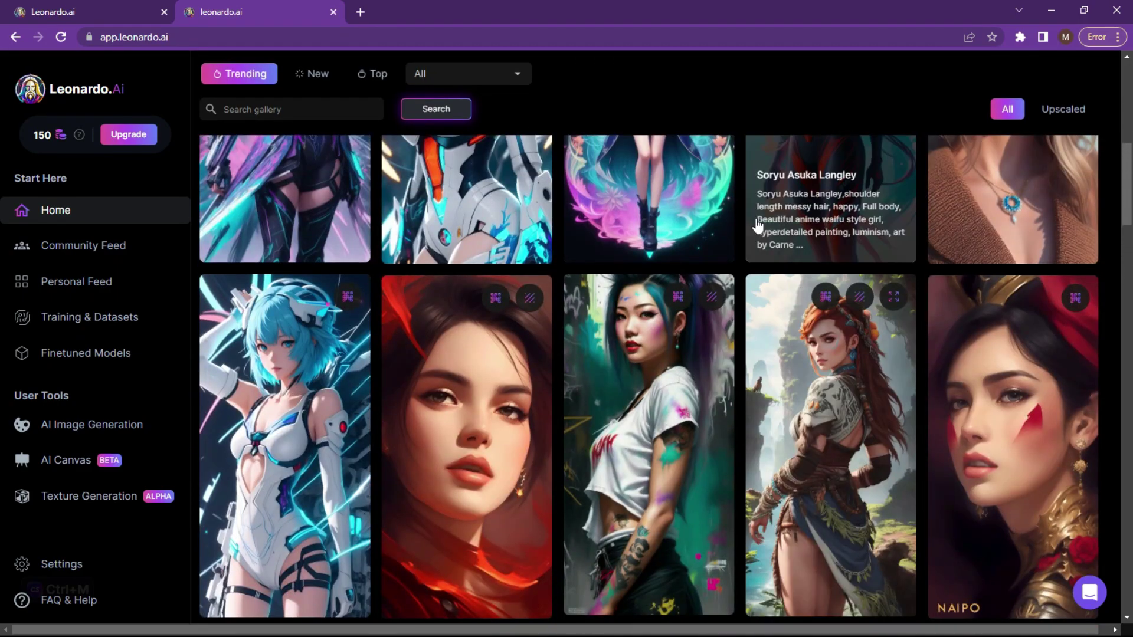
scroll(708, 246, up, 3)
scroll(721, 213, up, 3)
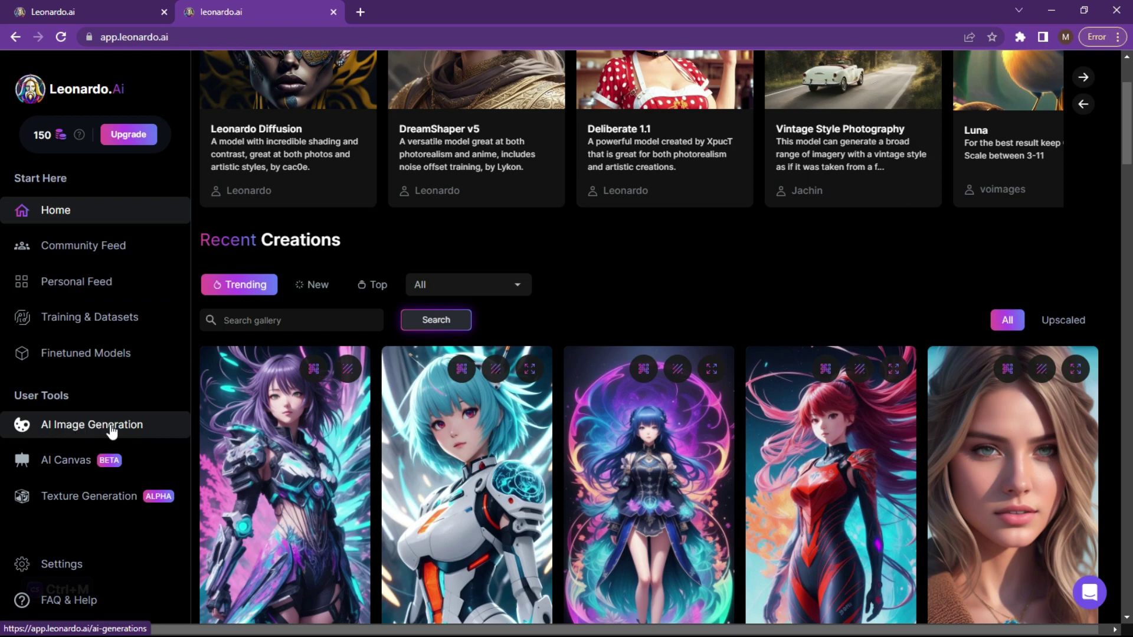
Open AI Image Generation and select the pirate rabbit prompt text
click(140, 424)
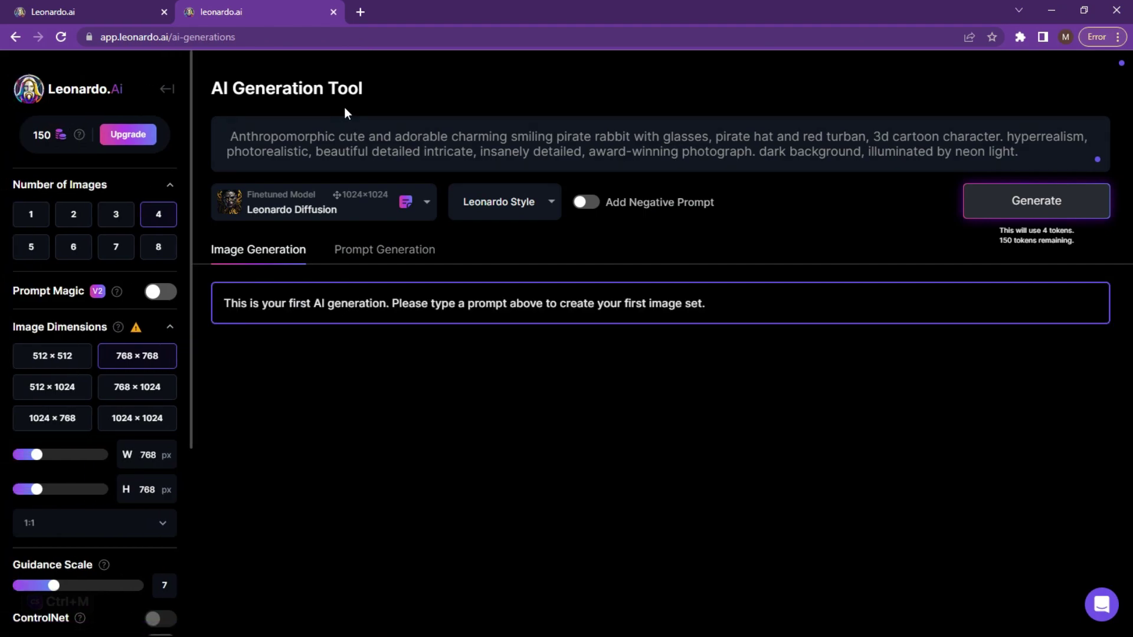
click(239, 136)
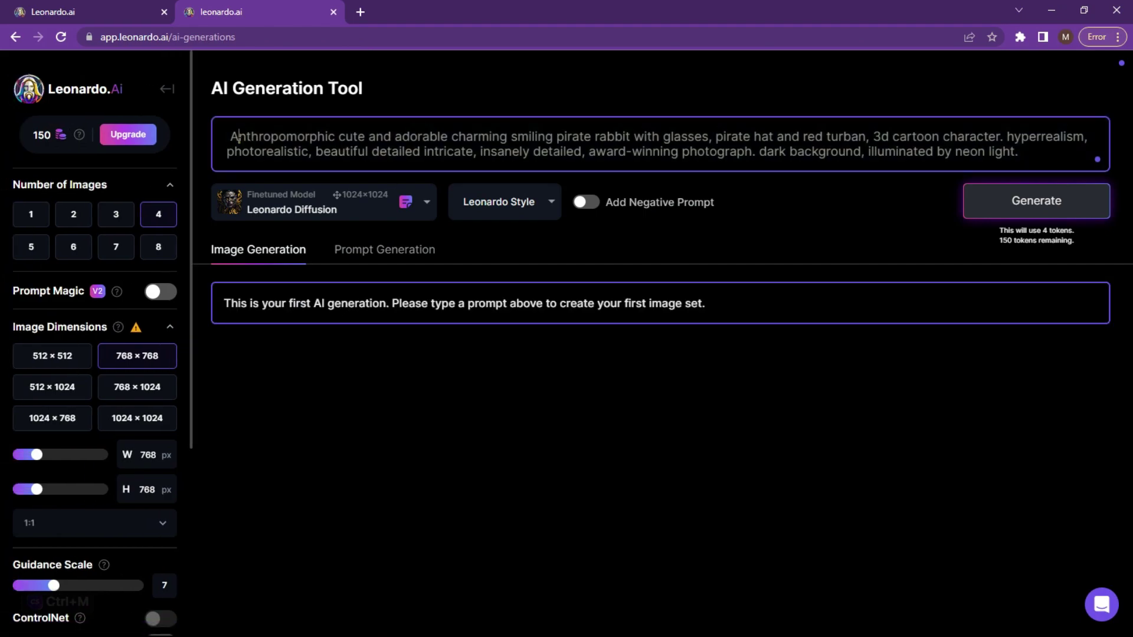
drag(499, 136, 227, 136)
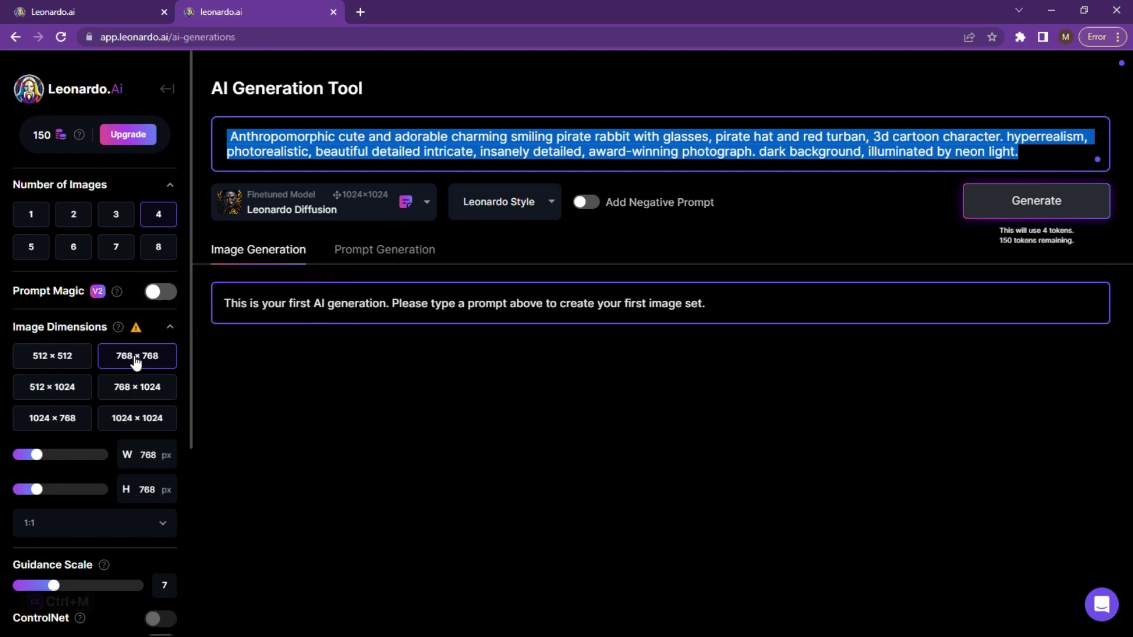
Review the settings panel: Leonardo Diffusion, 768×768, four images, guidance scale 7
click(63, 387)
drag(191, 305, 196, 487)
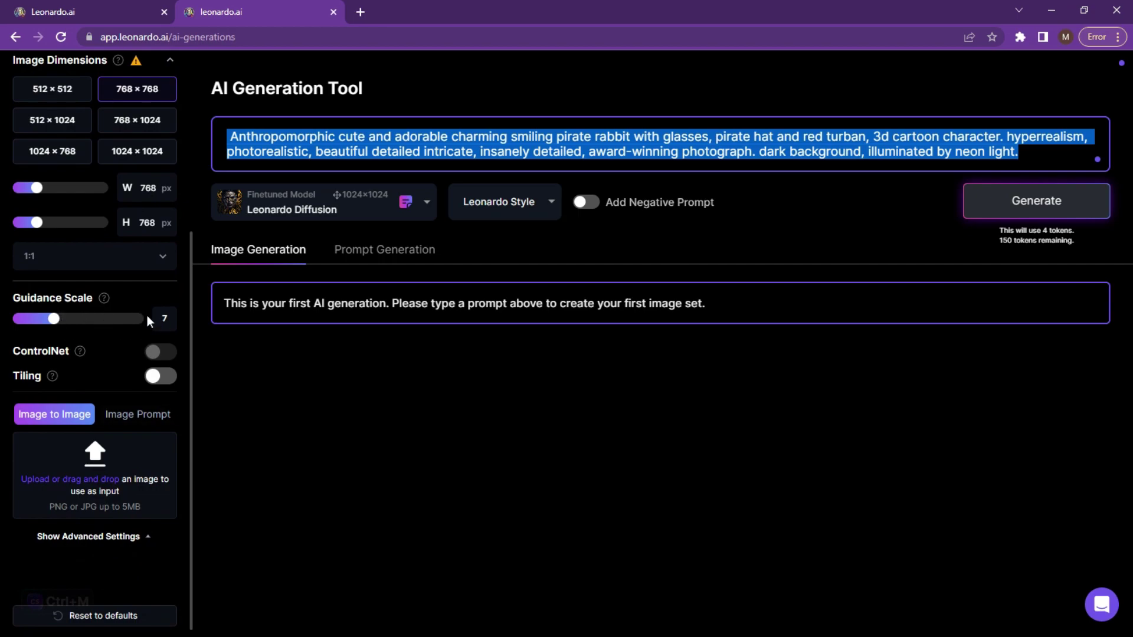
mouse_move(105, 301)
drag(191, 367, 201, 125)
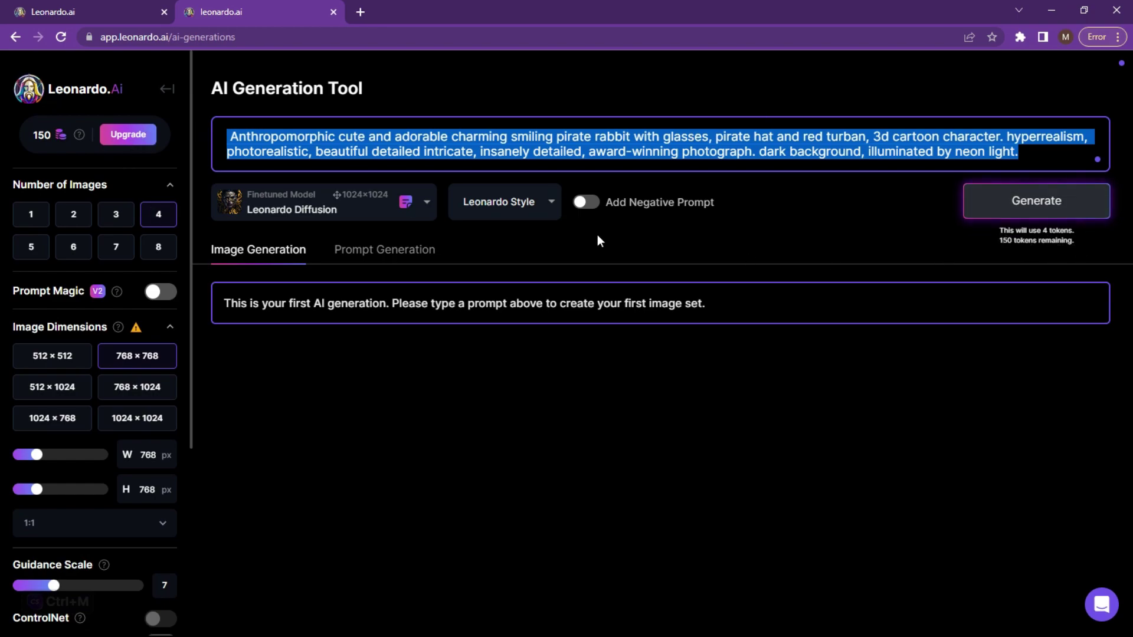
Set the image count to 1, leave style presets unchanged, and generate the pirate rabbit
click(35, 219)
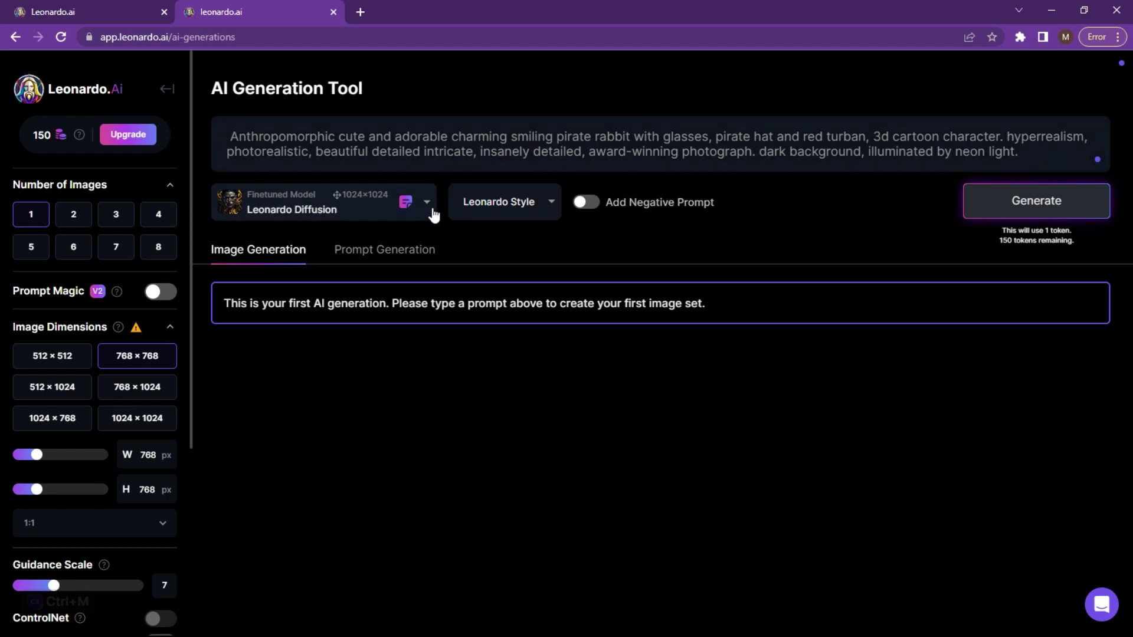
click(549, 203)
click(550, 205)
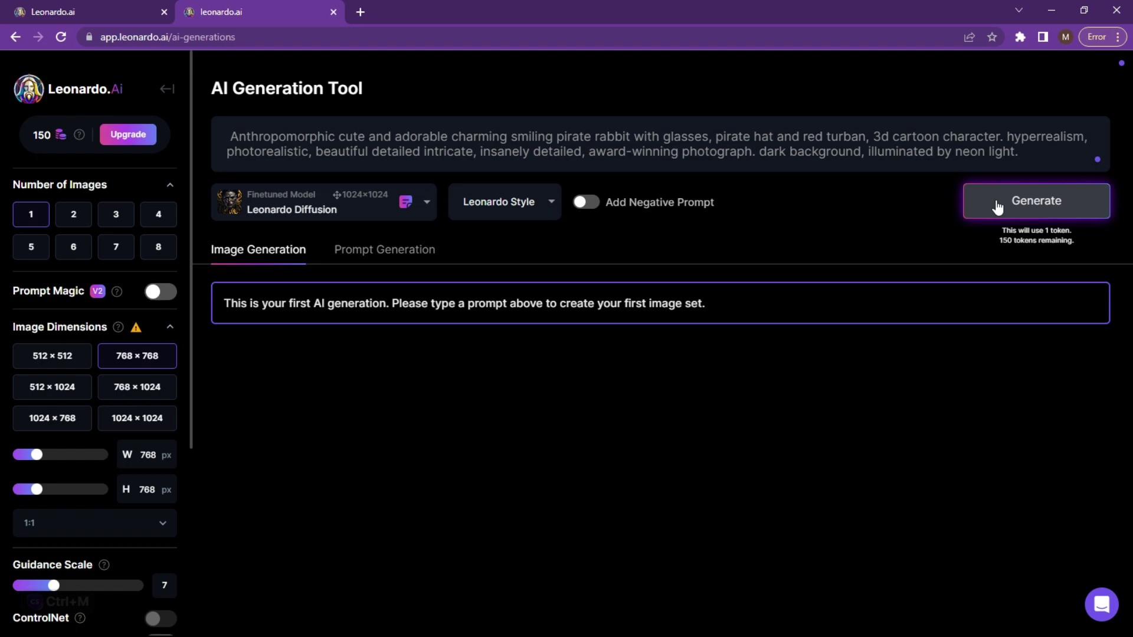
click(996, 204)
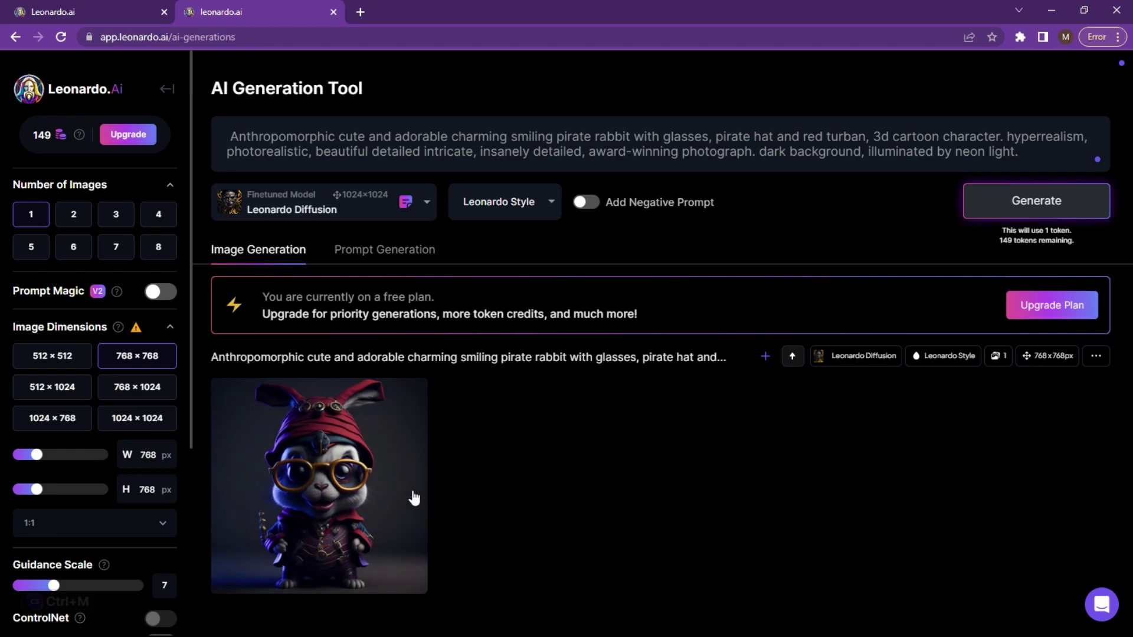
Zoom the Leonardo.Ai page in slightly and back to normal size
mouse_move(357, 484)
mouse_move(316, 442)
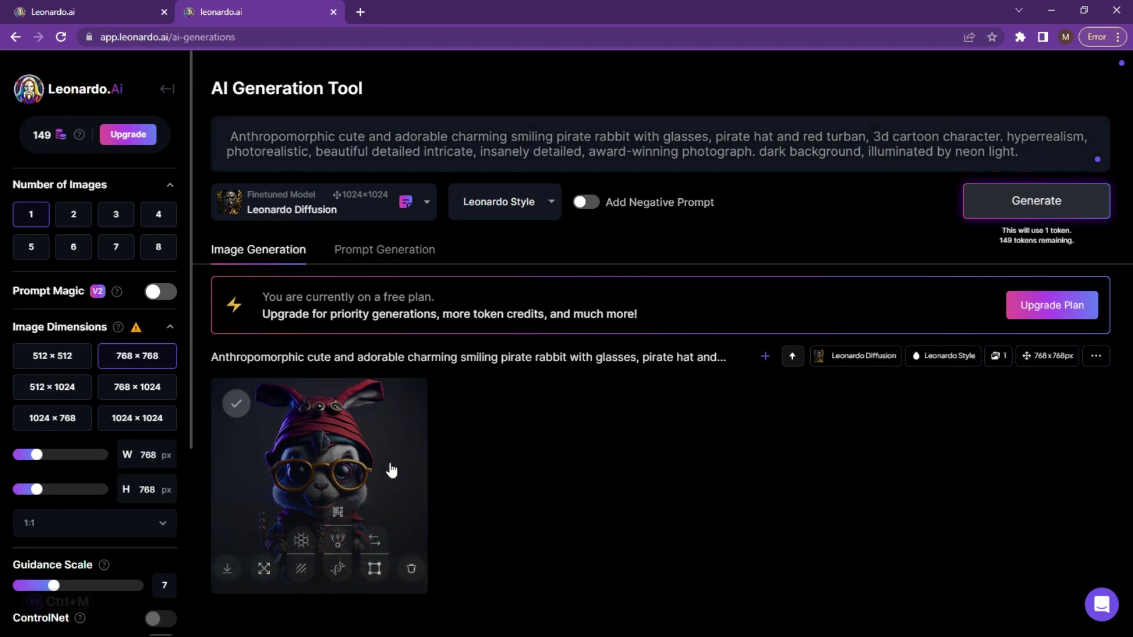
key(ctrl+plus)
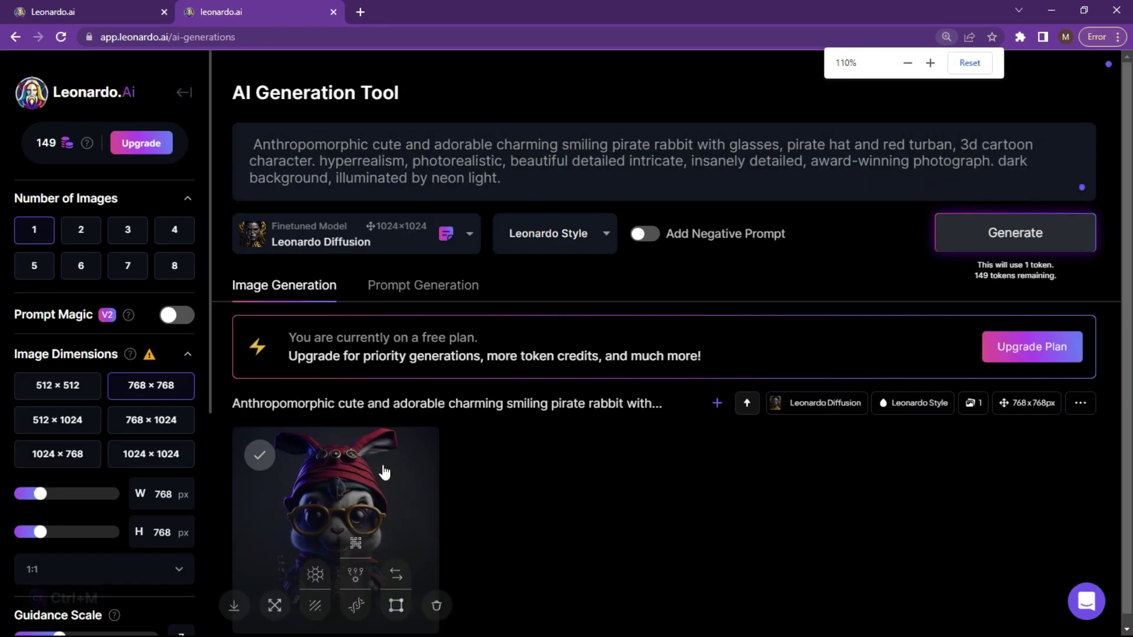
key(ctrl+minus)
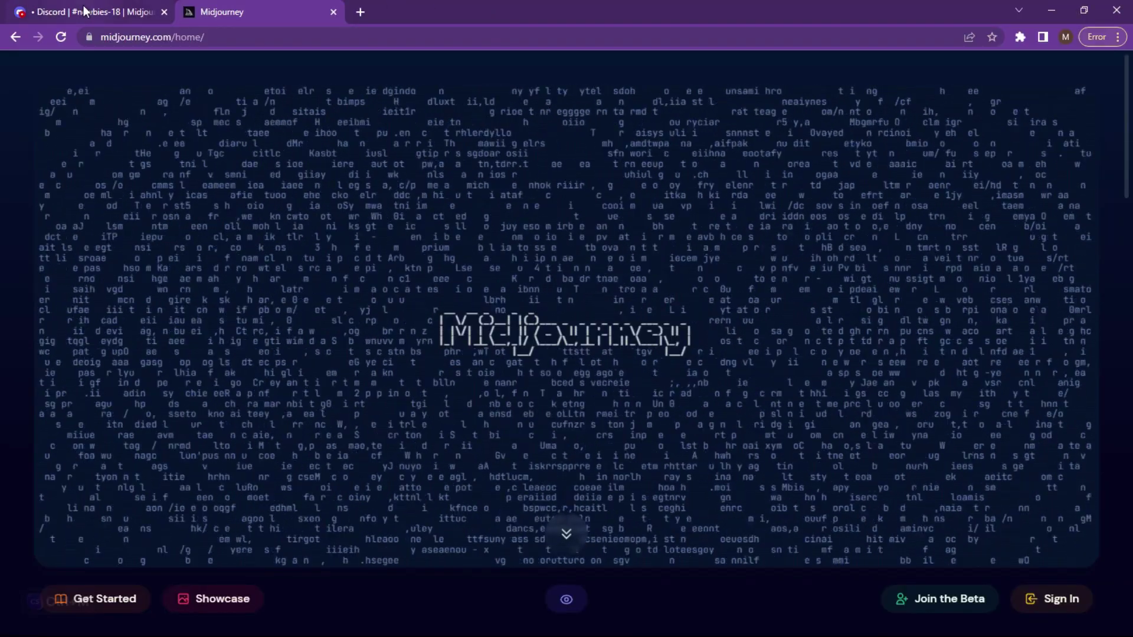
Switch to Discord and open the #newbies-78 Midjourney channel
click(84, 10)
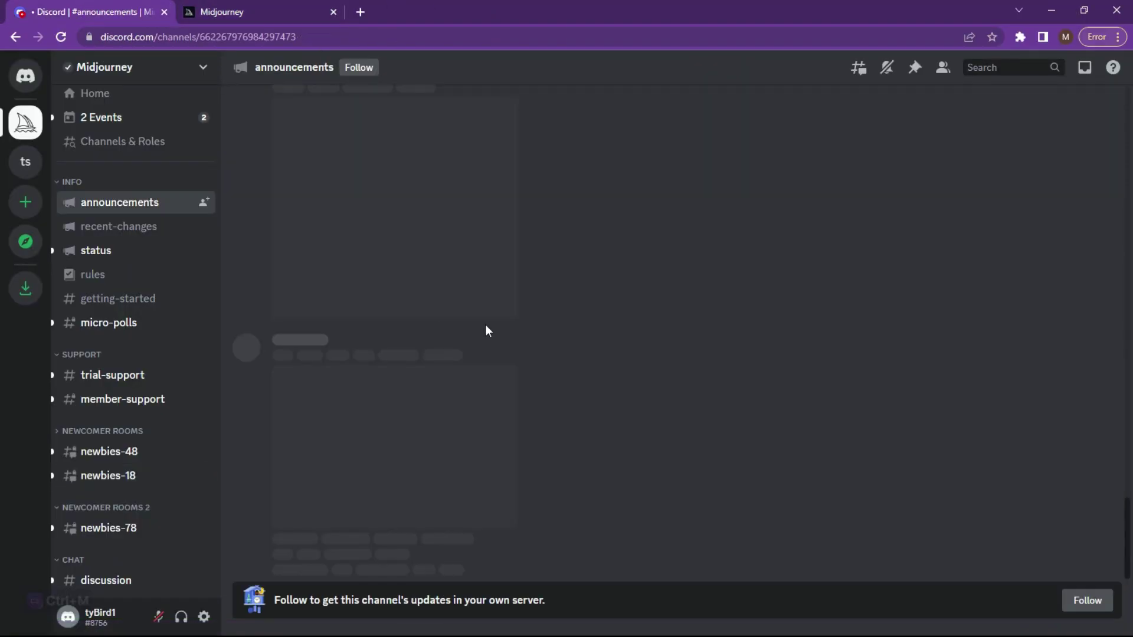
click(102, 475)
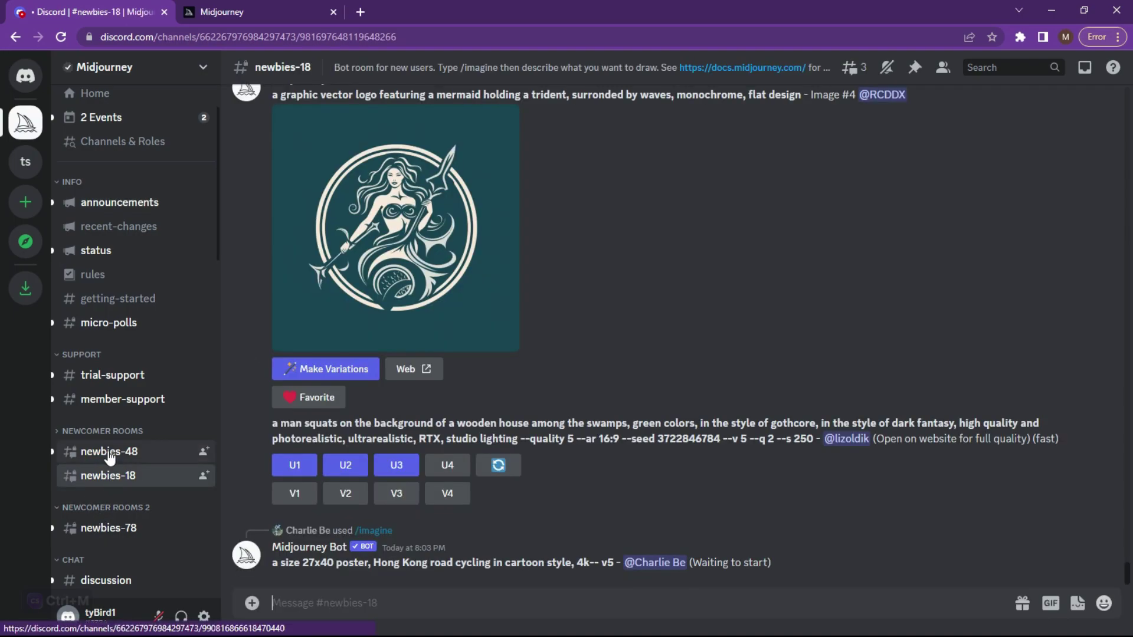
mouse_move(109, 457)
mouse_move(121, 483)
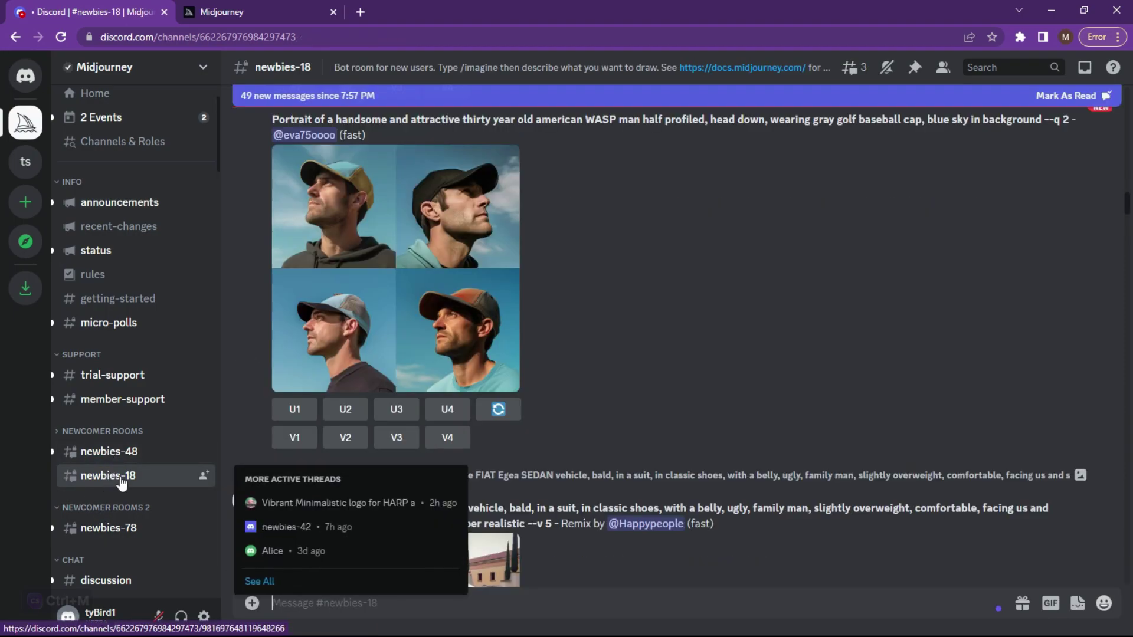
click(103, 528)
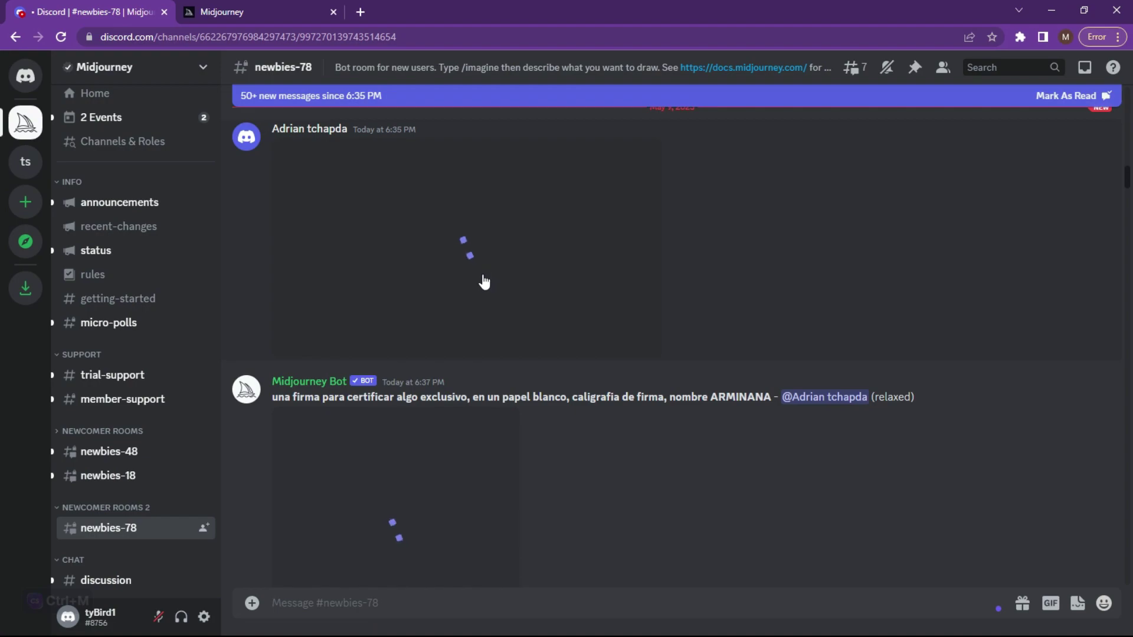
Start an /imagine command and paste the pirate rabbit prompt ending in -- v 5
click(295, 603)
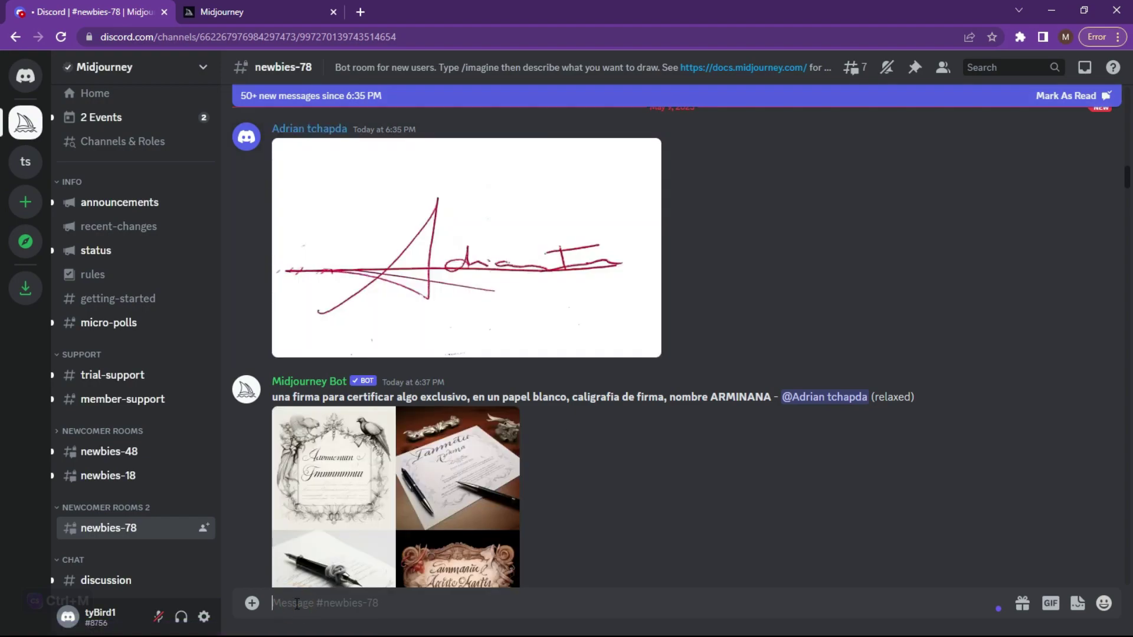
text(imagine)
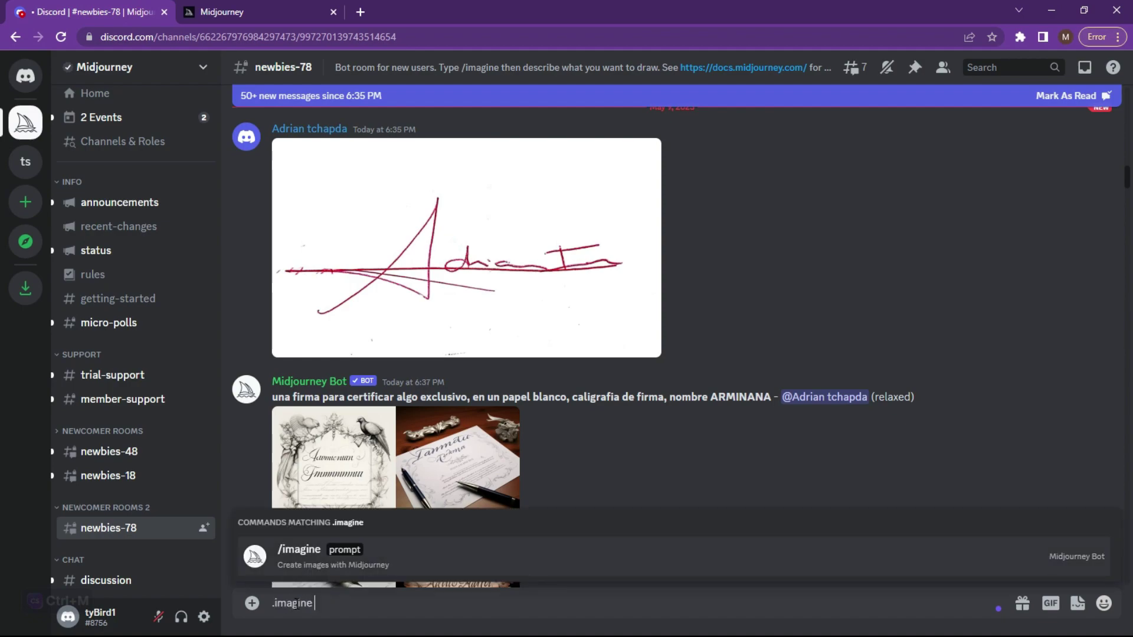
key(Return)
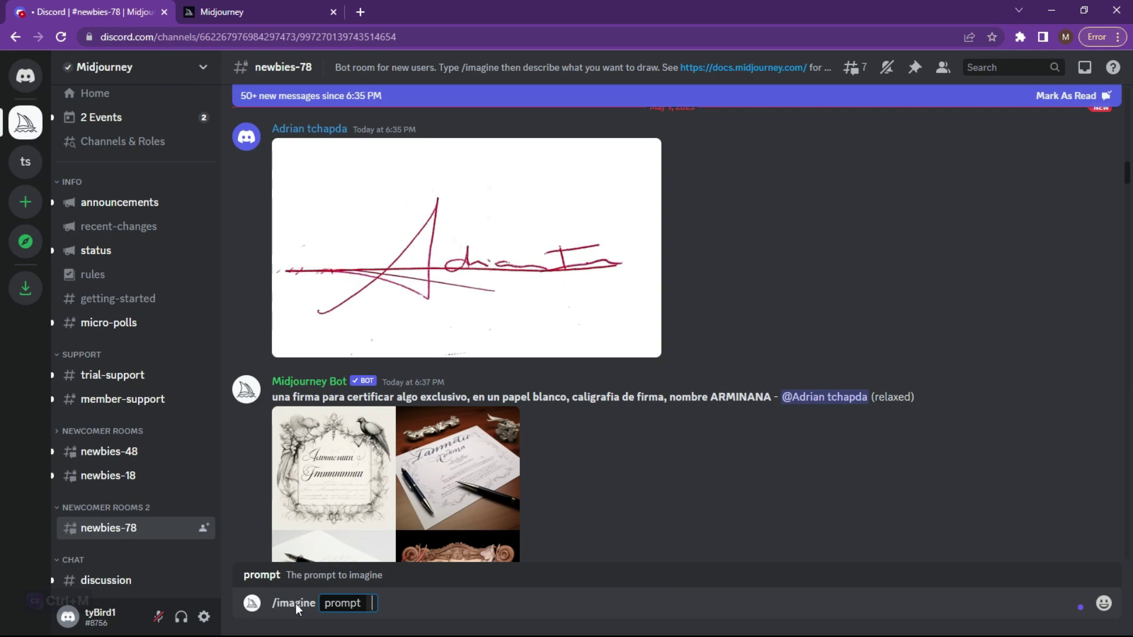
text(Anthropomorphic cute and adorable charming smiling pirate rabbit with glasses, pirate hat and red turban, 3d cartoon character. hyperrealism, photorealistic, beautiful detailed intricate, insanely detailed, award-winning photograph. dark background, illuminated by neon light. -- v 5)
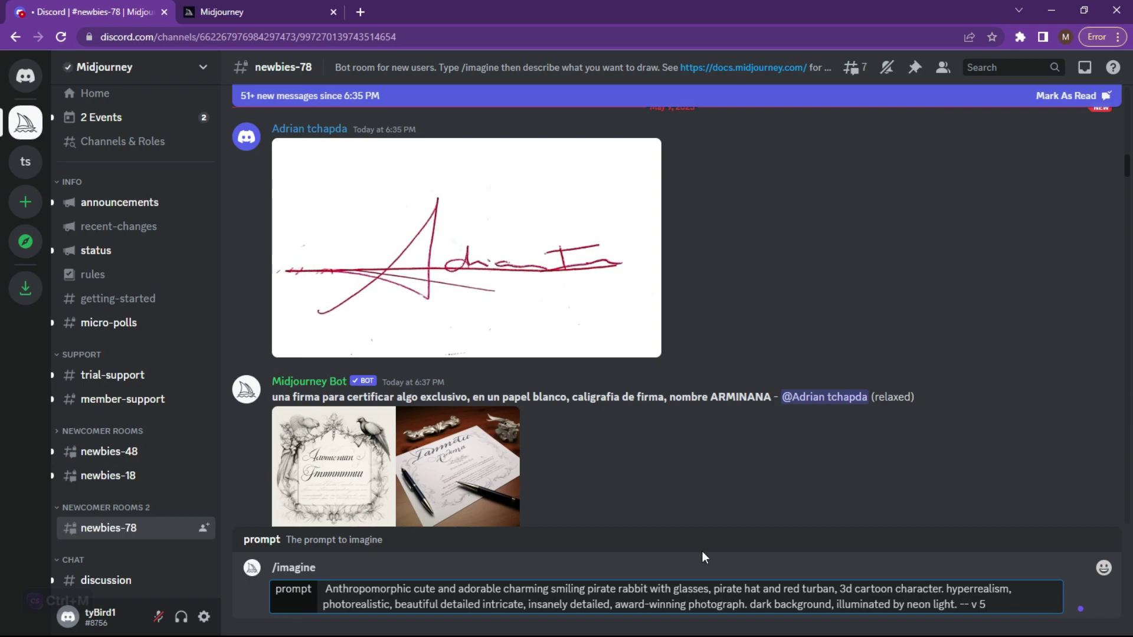
drag(989, 605, 958, 606)
drag(1132, 399, 968, 211)
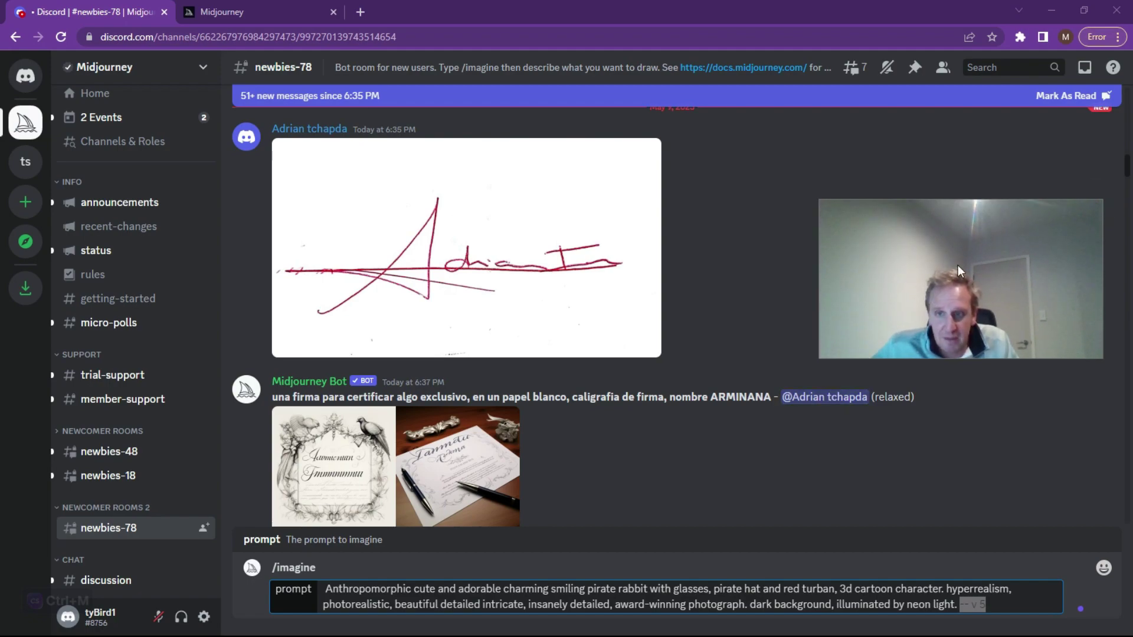
drag(957, 264, 990, 261)
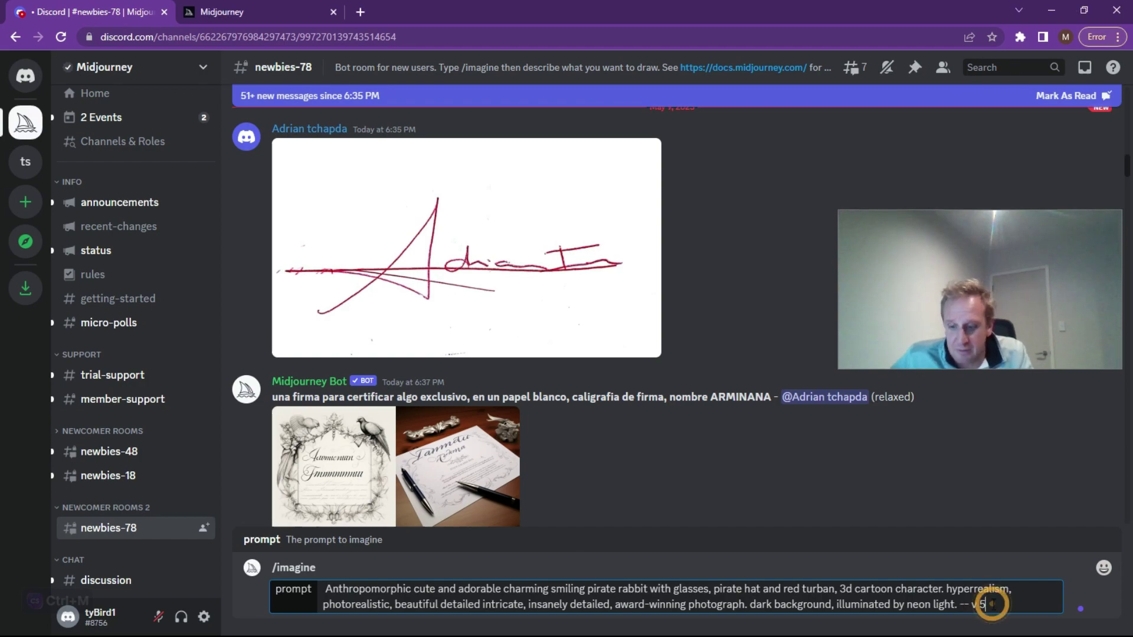
key(Return)
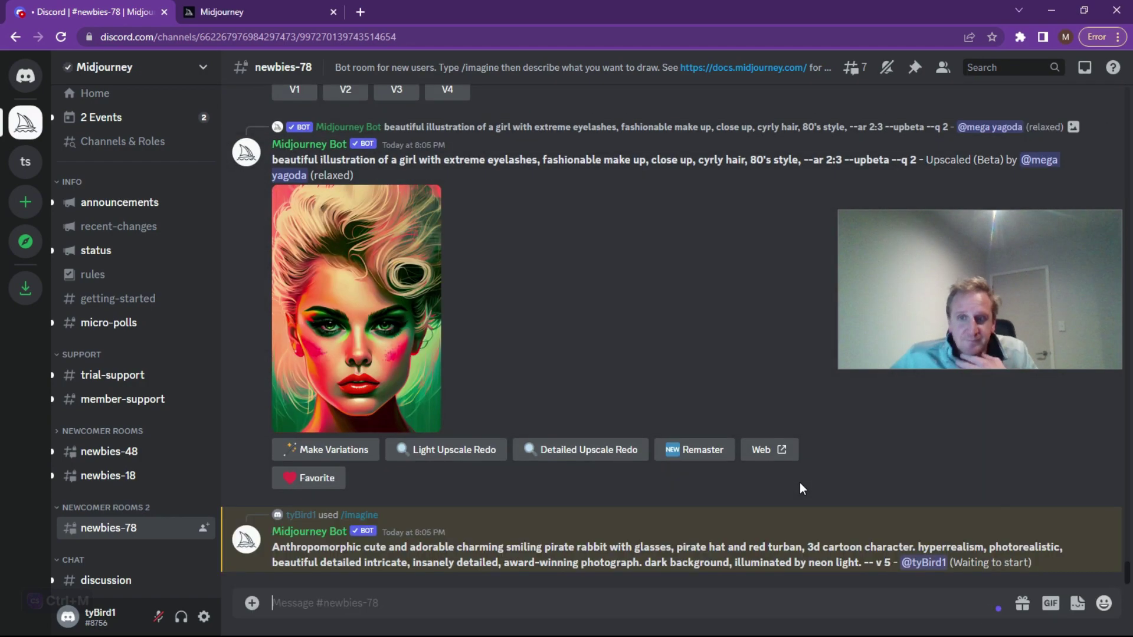
click(970, 353)
drag(970, 353, 968, 387)
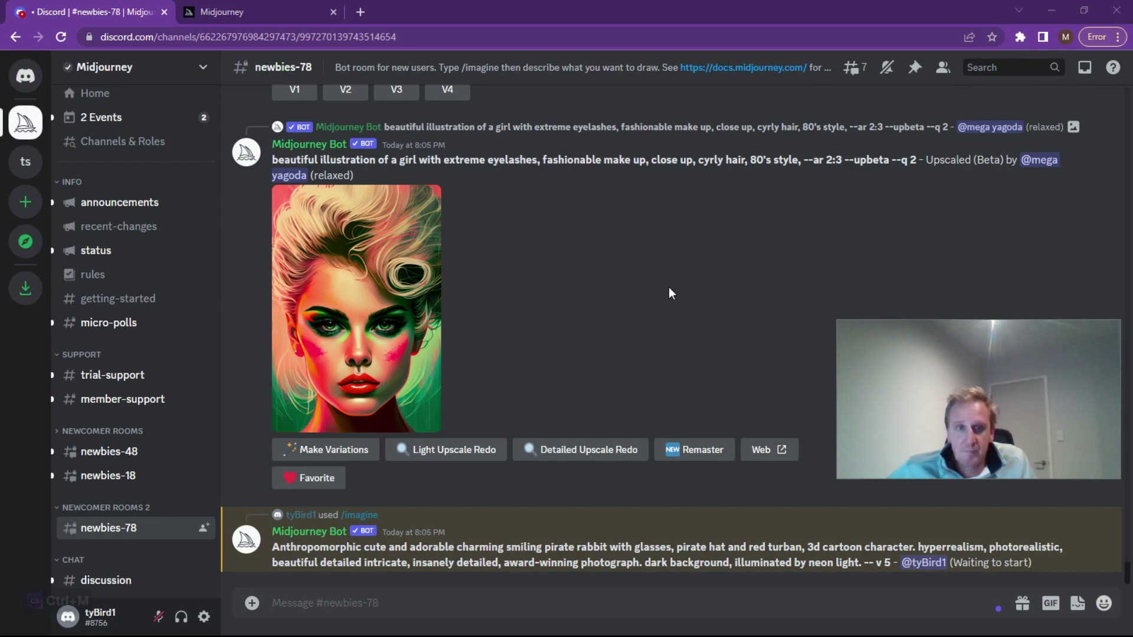
Scroll the #newbies-78 chat until the bot's finished four-image rabbit grid with U/V buttons shows
scroll(629, 253, up, 8)
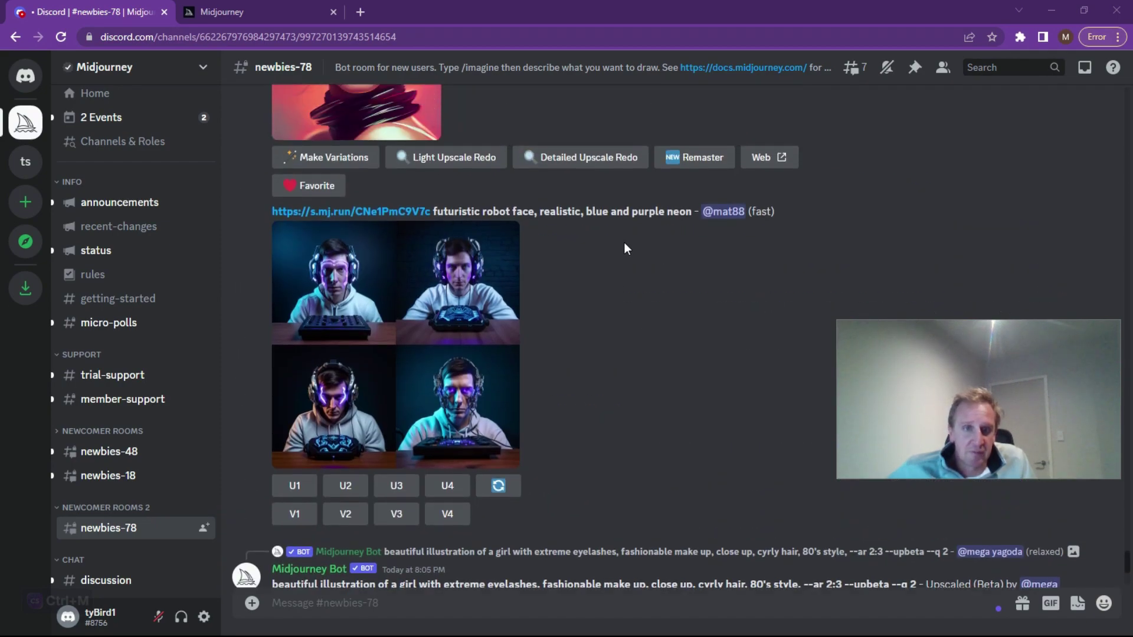
scroll(624, 245, up, 10)
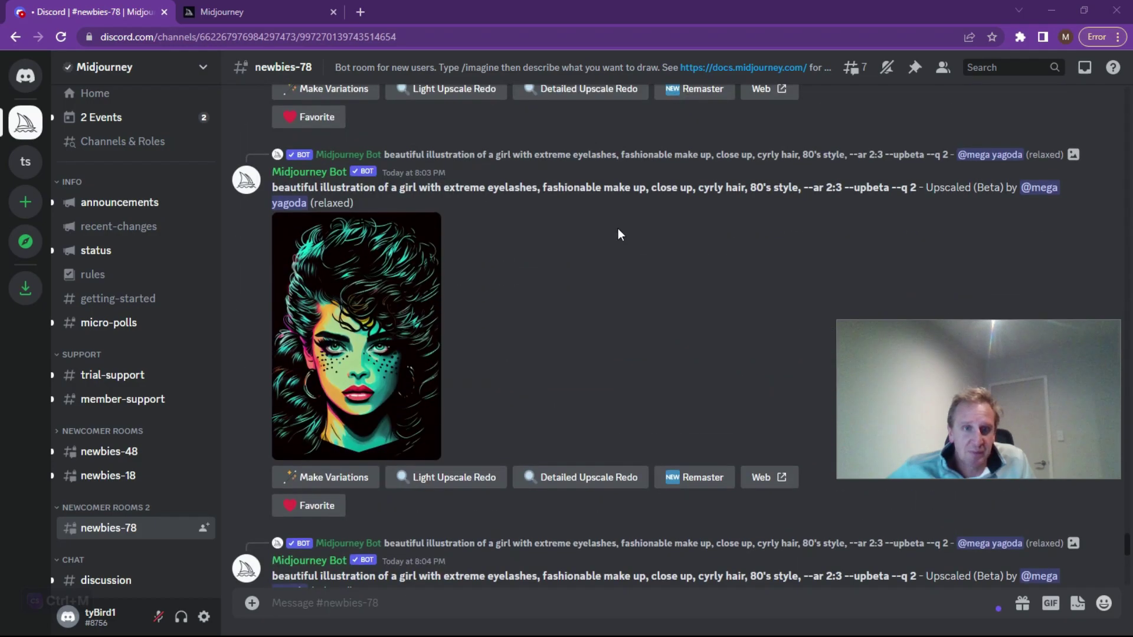
scroll(618, 234, up, 10)
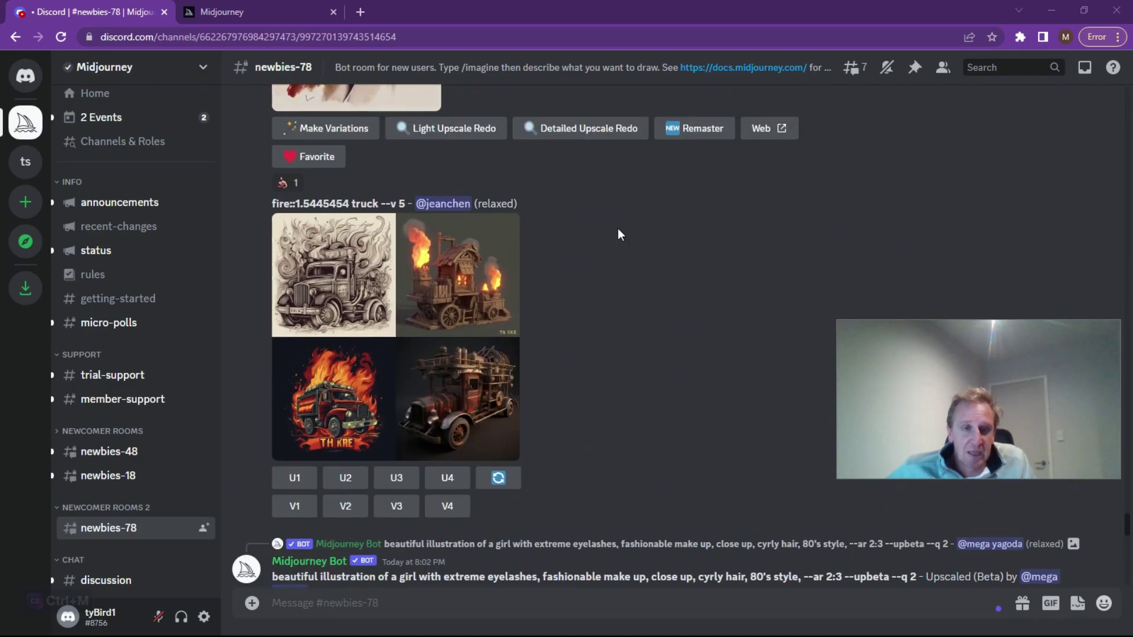
scroll(618, 234, up, 10)
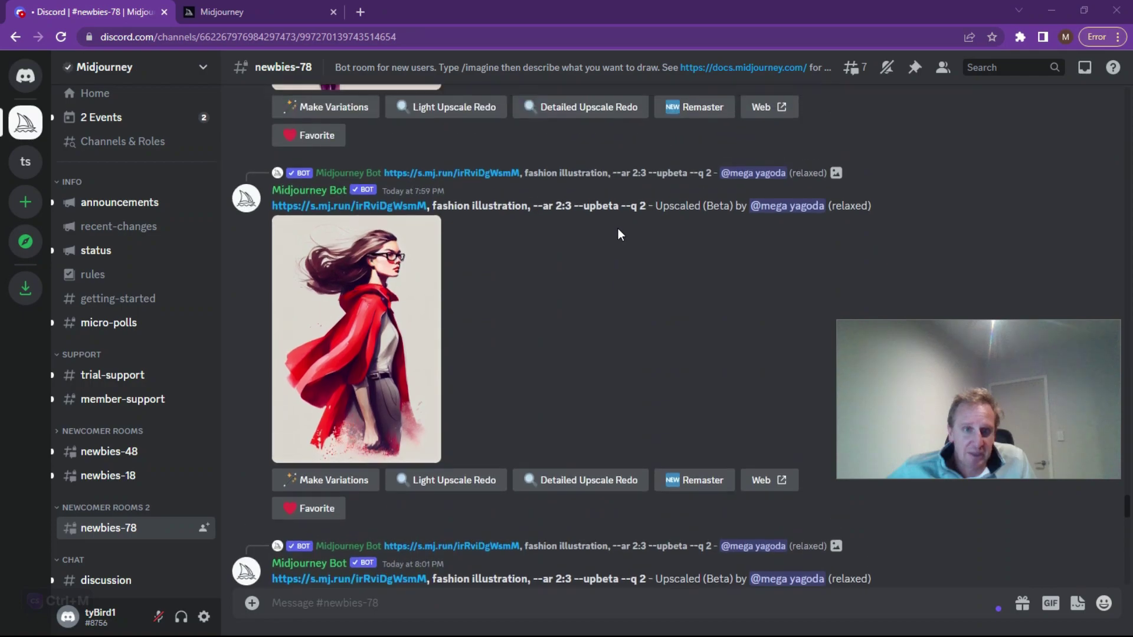
scroll(617, 234, up, 10)
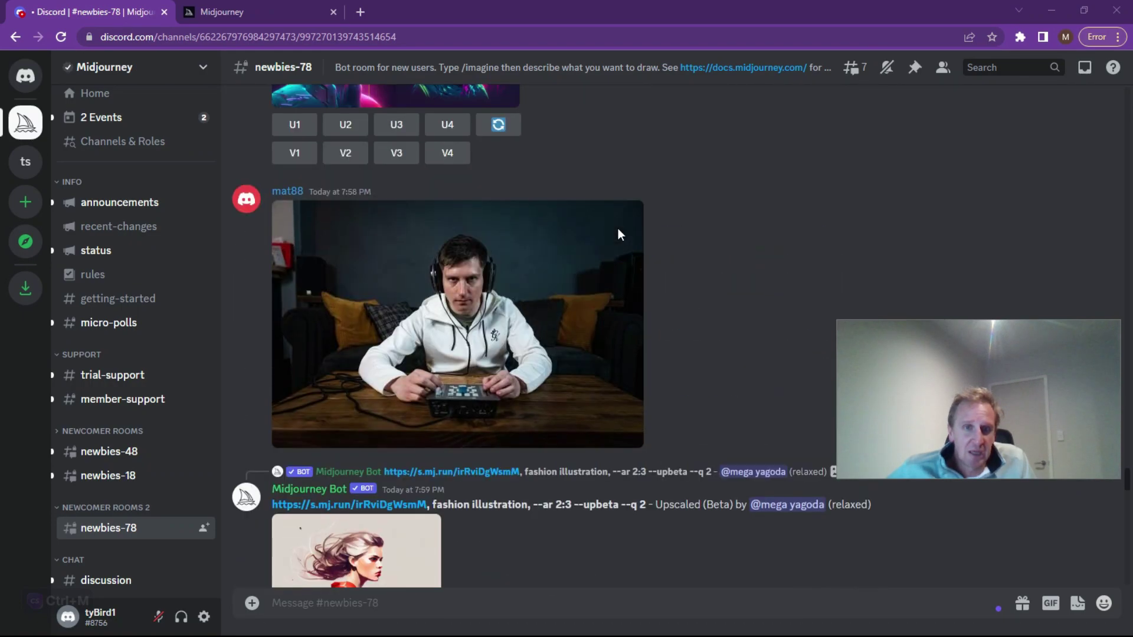
scroll(617, 234, up, 7)
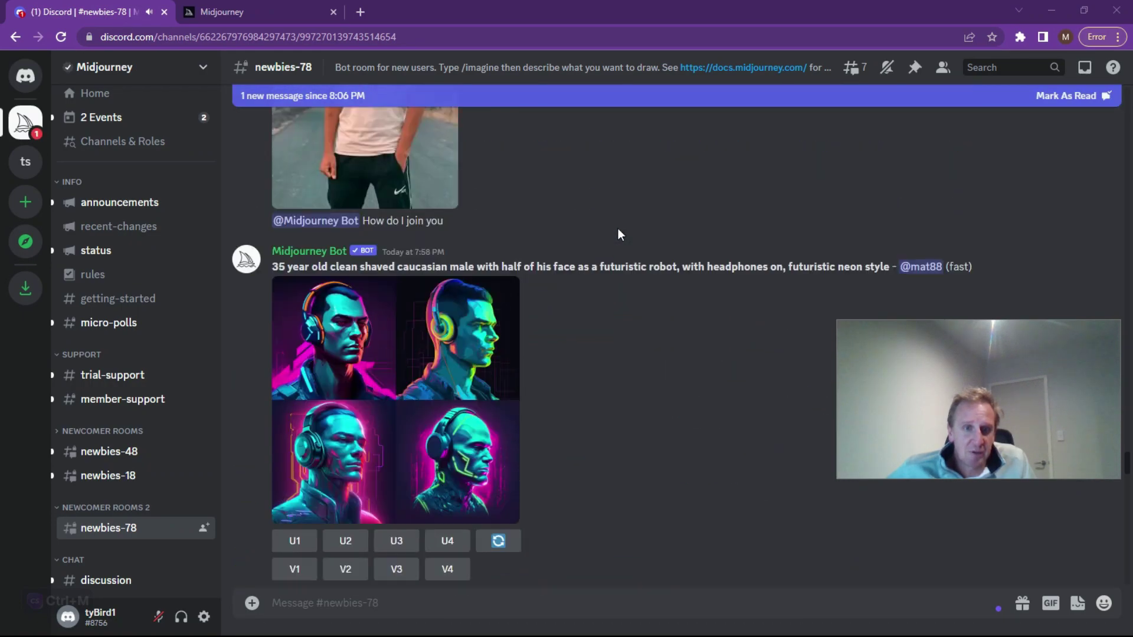
scroll(618, 234, up, 10)
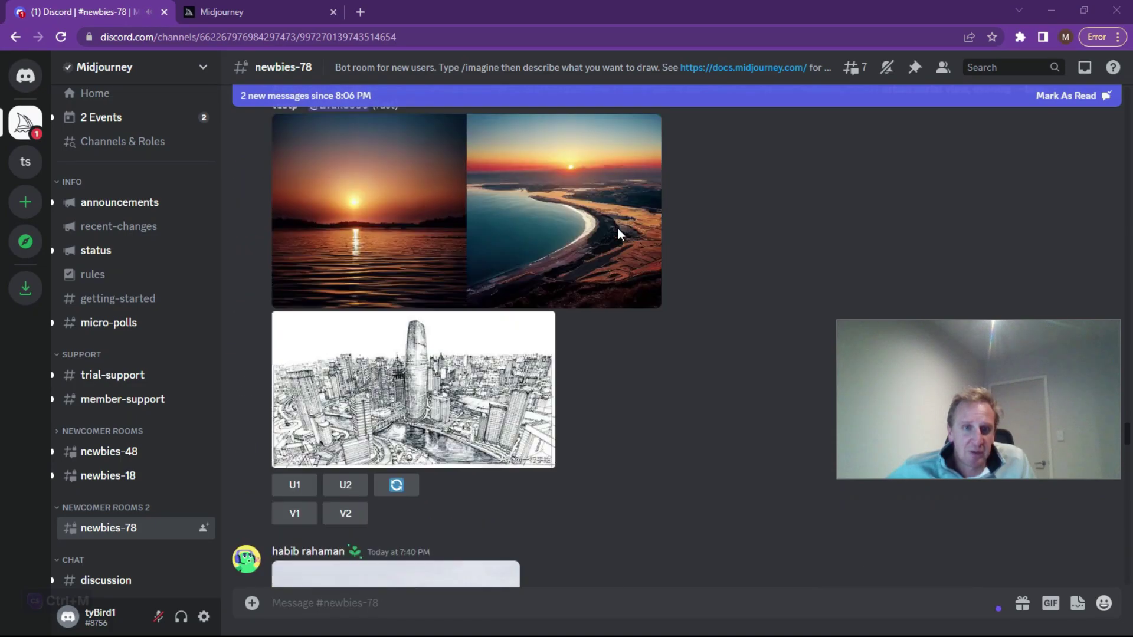
scroll(618, 234, up, 12)
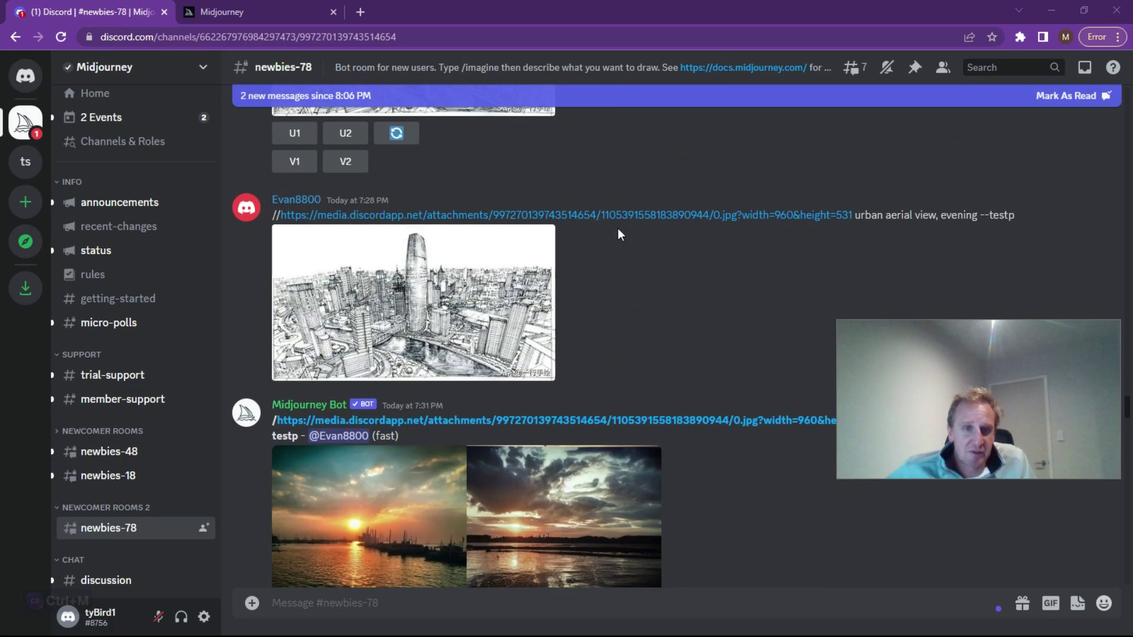
scroll(618, 235, down, 10)
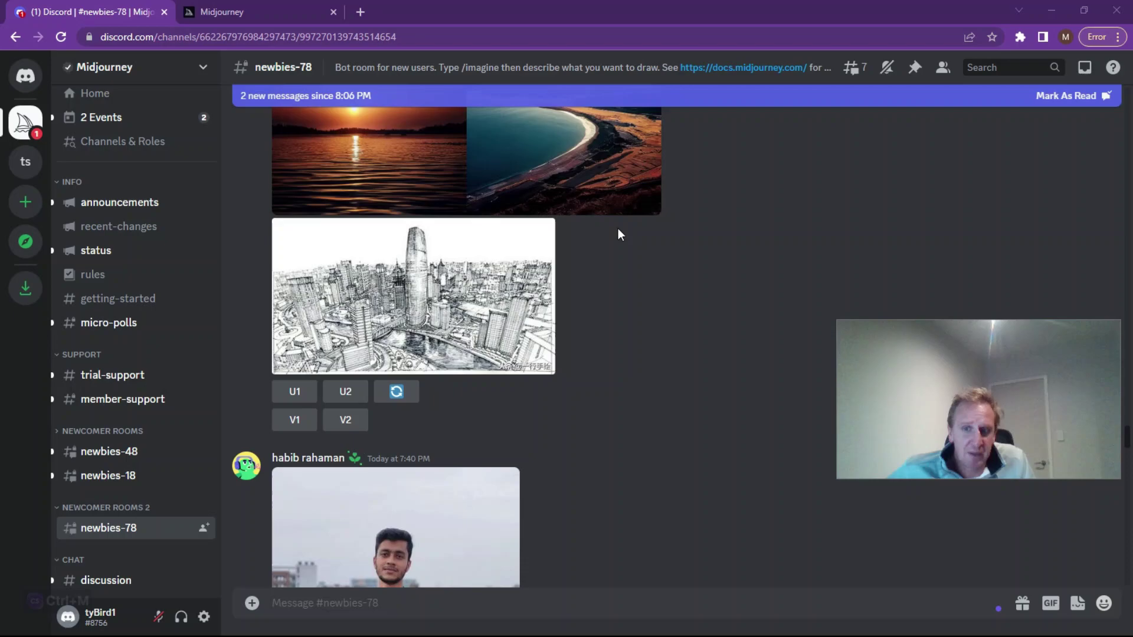
scroll(618, 228, down, 12)
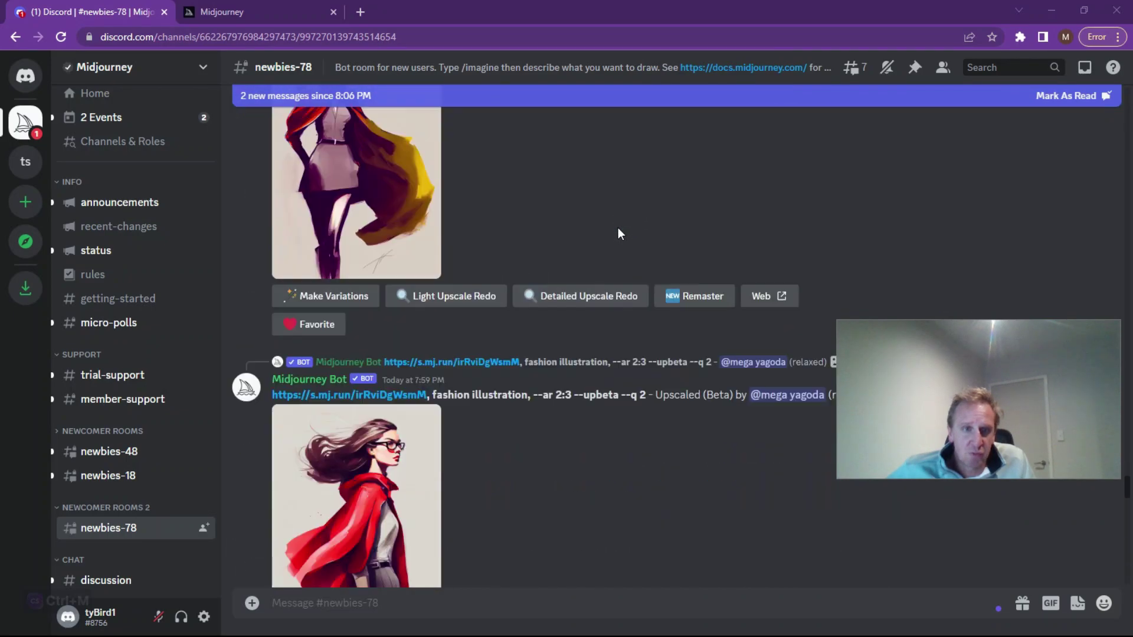
scroll(618, 234, down, 12)
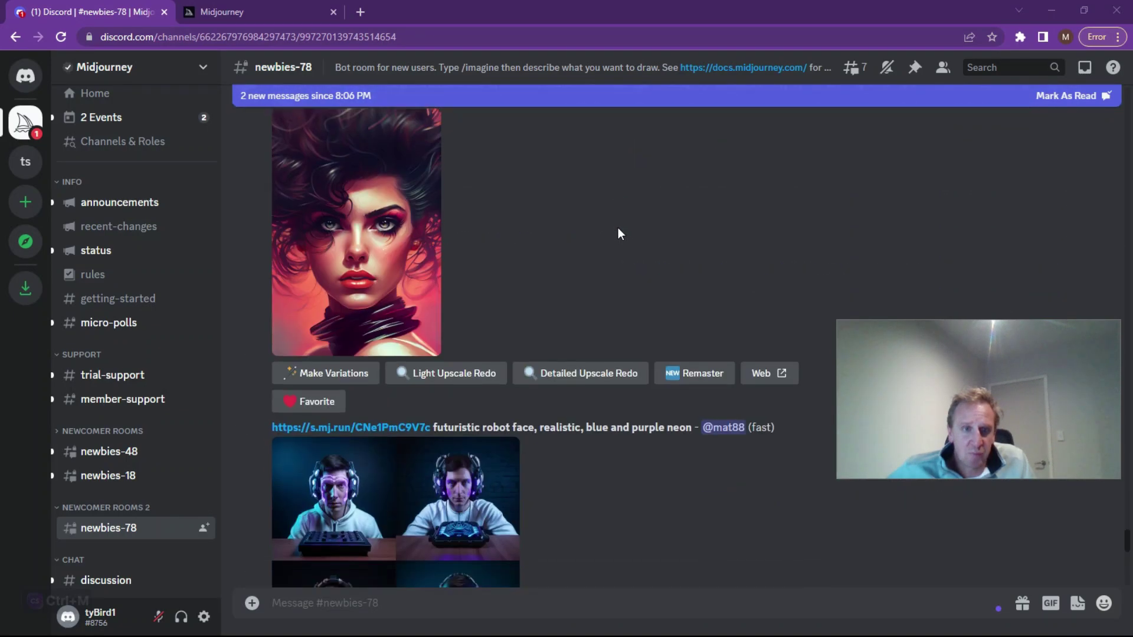
scroll(618, 234, down, 10)
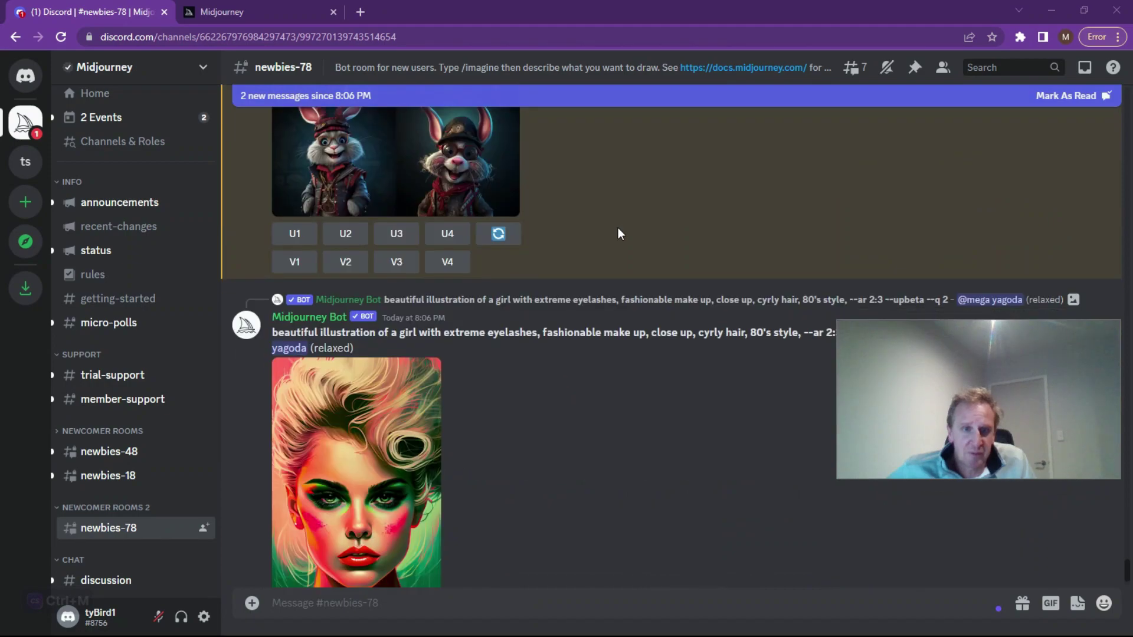
scroll(618, 233, up, 4)
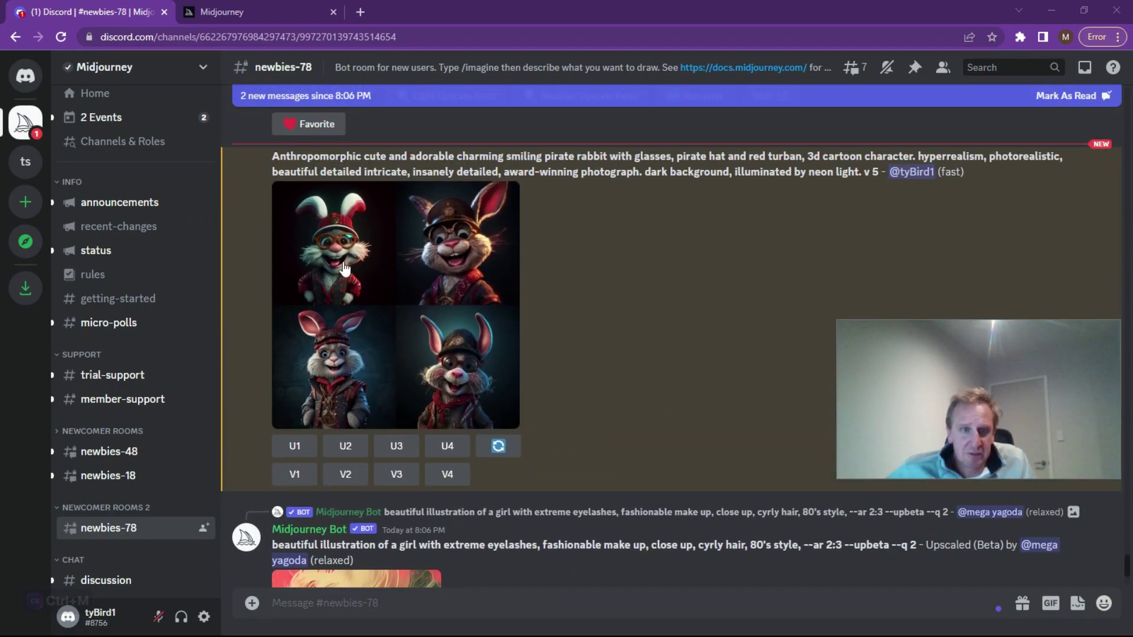
Enlarge Midjourney's four-image rabbit grid, close it, and return to Leonardo.Ai's single rabbit image
click(388, 282)
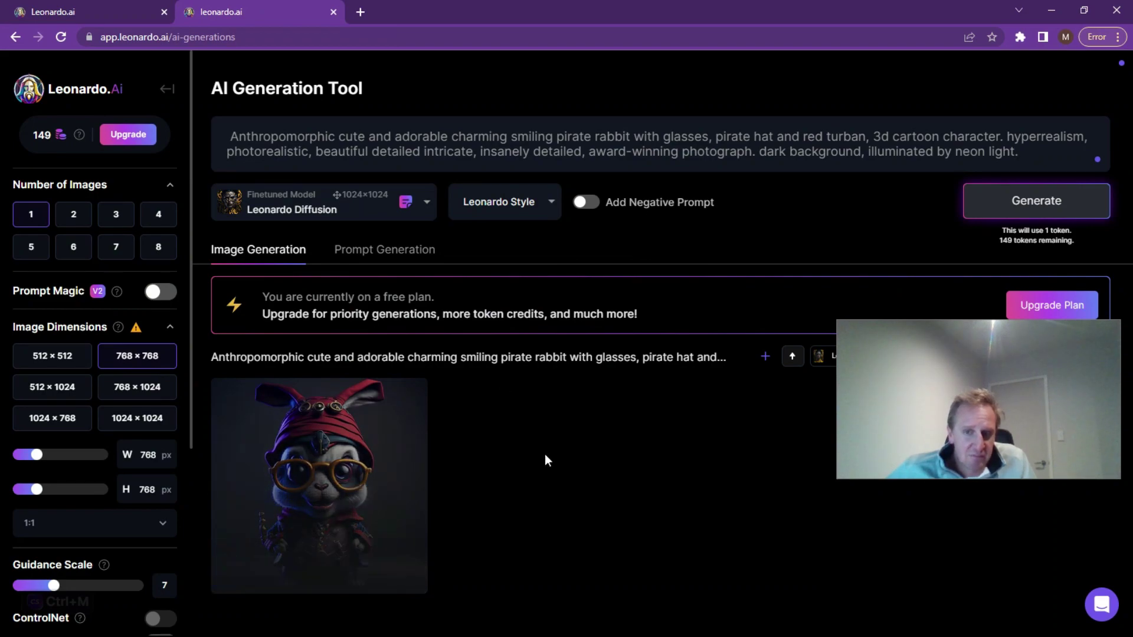
drag(926, 380, 924, 472)
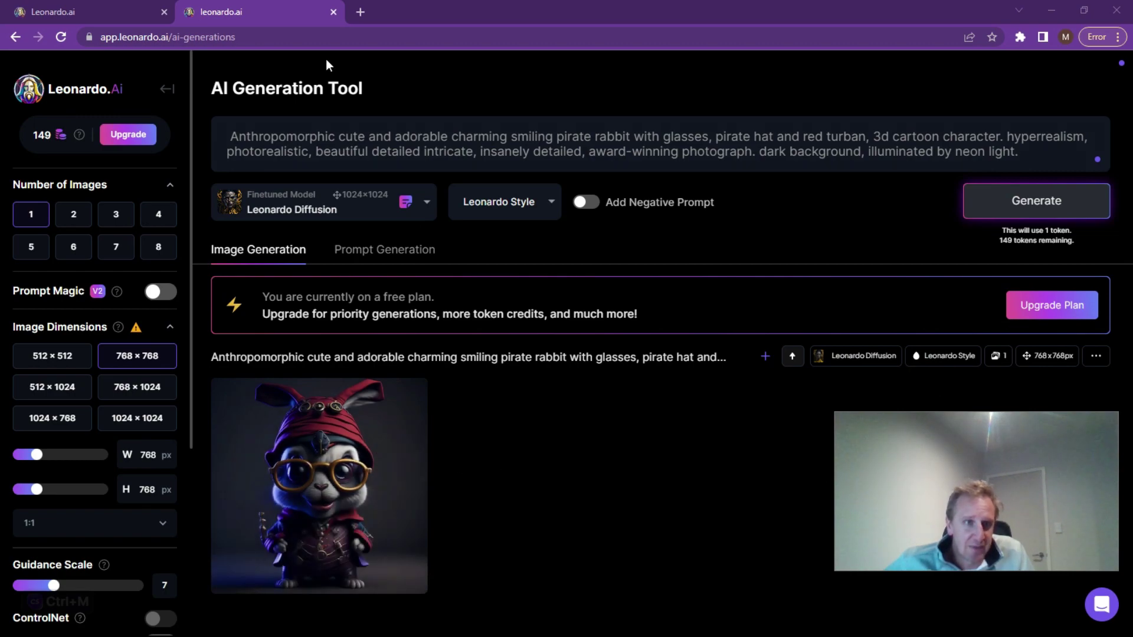
key(alt+Tab)
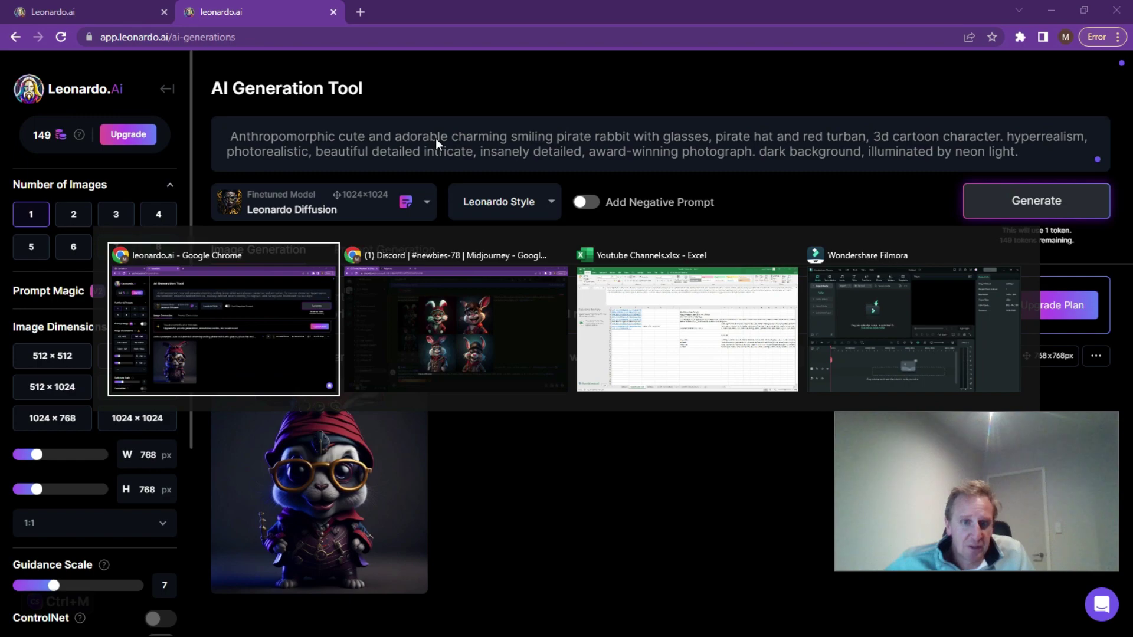
key(alt+Tab)
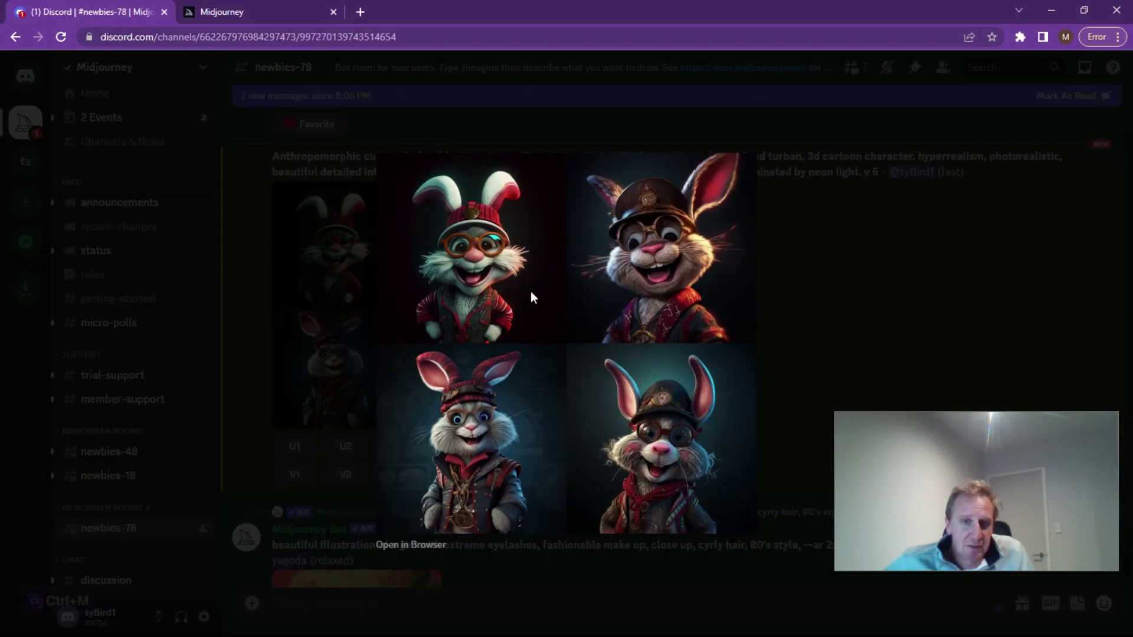
click(791, 301)
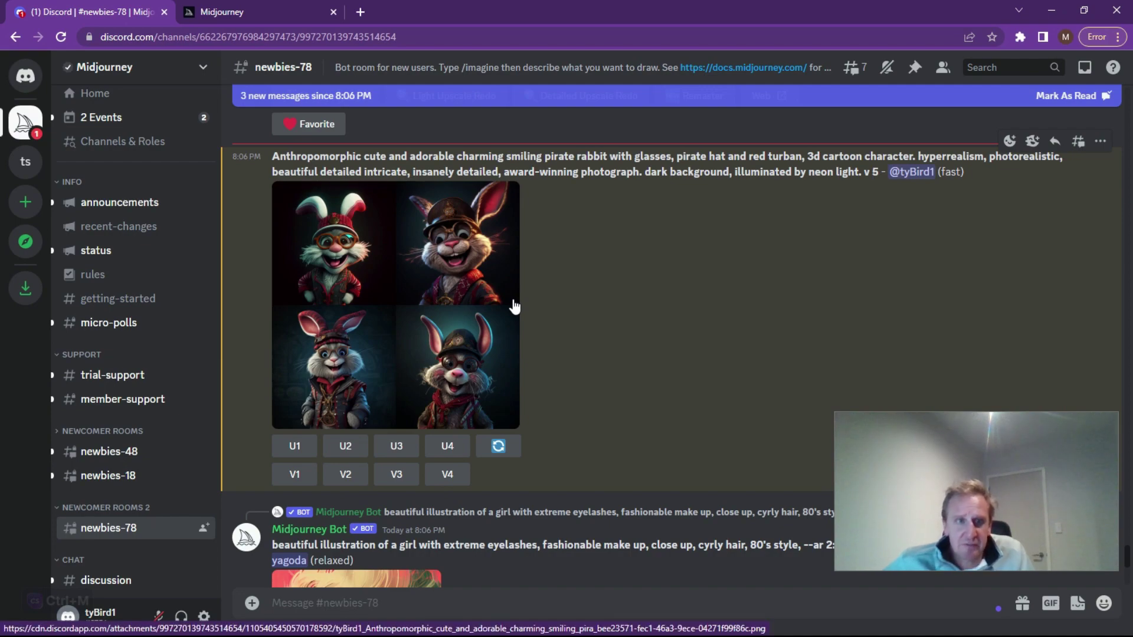
key(alt+Tab)
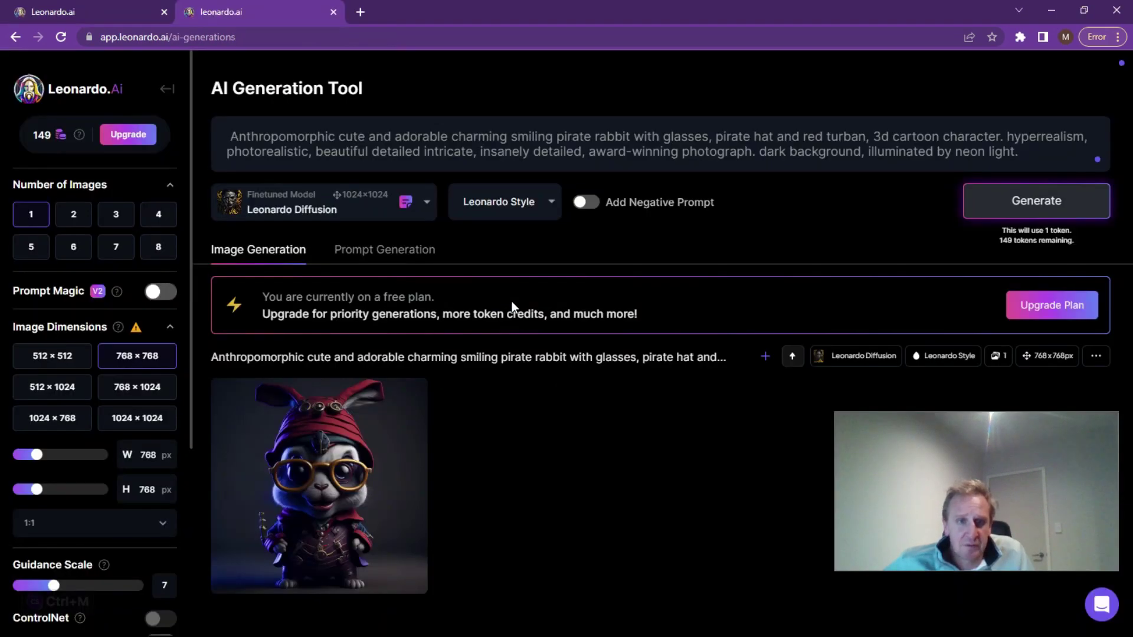
Delete the rabbit prompt and paste the waist-high beach portrait of a woman in trendy clothing
drag(1019, 152, 226, 136)
key(BackSpace)
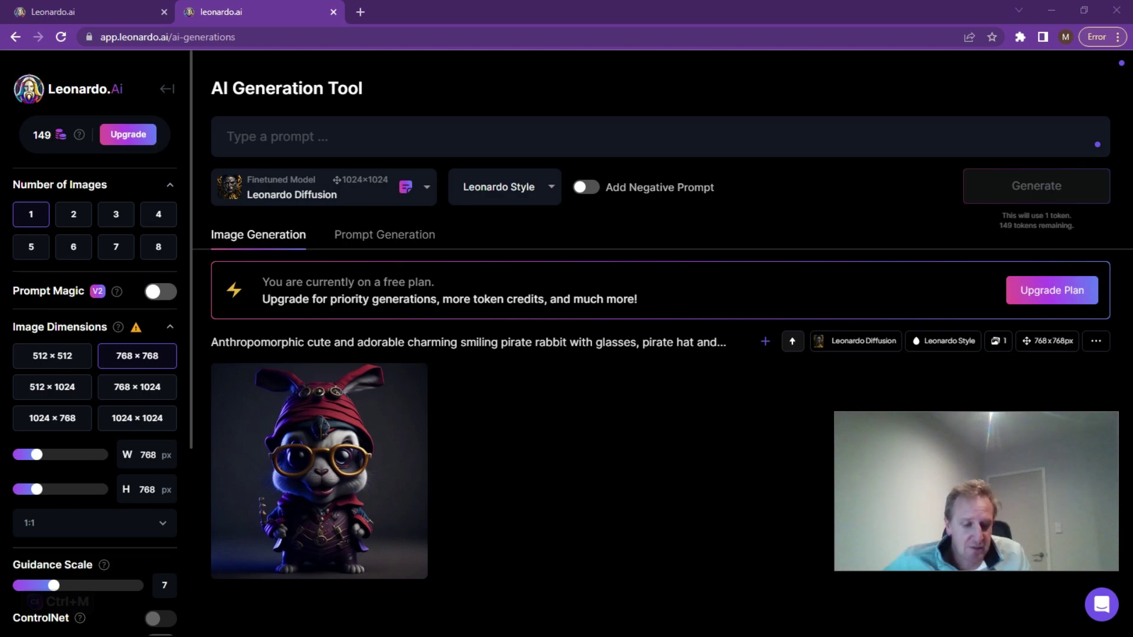
click(290, 129)
text(Waist high Portrait of an exotic beautiful caucasian woman wearing trendy clothing at a beach,  perfect detailed face, detailed symmetric hazel eyes with circular iris, realistic, stunning realistic photograph, 3d render, octane render, intricately detailed, cinematic, trending on artstation, Isometric, Centered hipereallistic cover photo, awesome full color, hand drawn, dark, gritty, mucha, klimt, erte 12k, high definition, cinematic, neoprene, behance contest winner, portrait featured on unsplash, stylized digital art, smooth, ultra high definition, 8k, unreal engine 5, ultra sharp focus, intricate artwork masterpiece, ominous, epic, TanvirTamim, trending on artstation, by artgerm, h. r. giger and beksinski, highly detailed, vibrant)
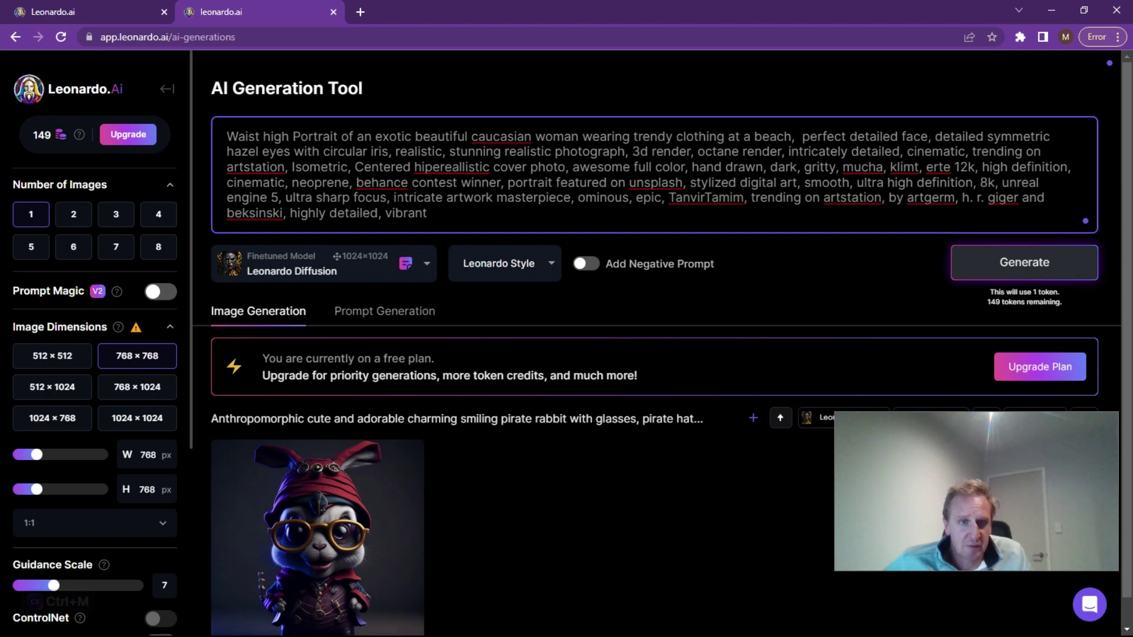
Generate one 768×768 beach portrait and inspect the dark-haired woman result
click(1031, 267)
scroll(771, 459, down, 1)
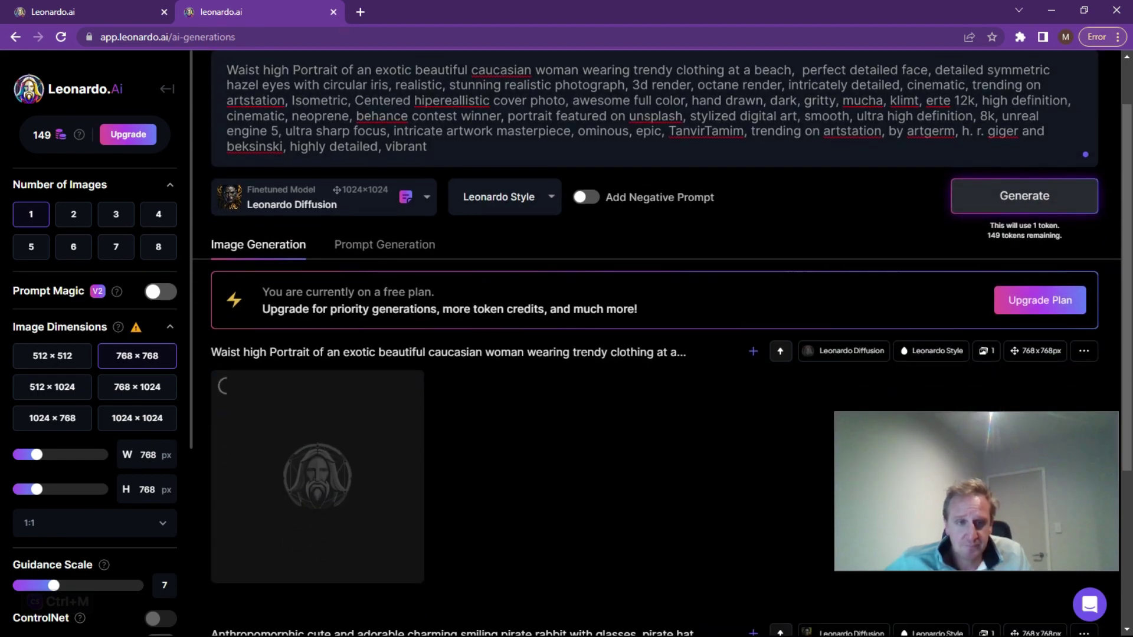
scroll(661, 379, down, 1)
scroll(581, 371, up, 1)
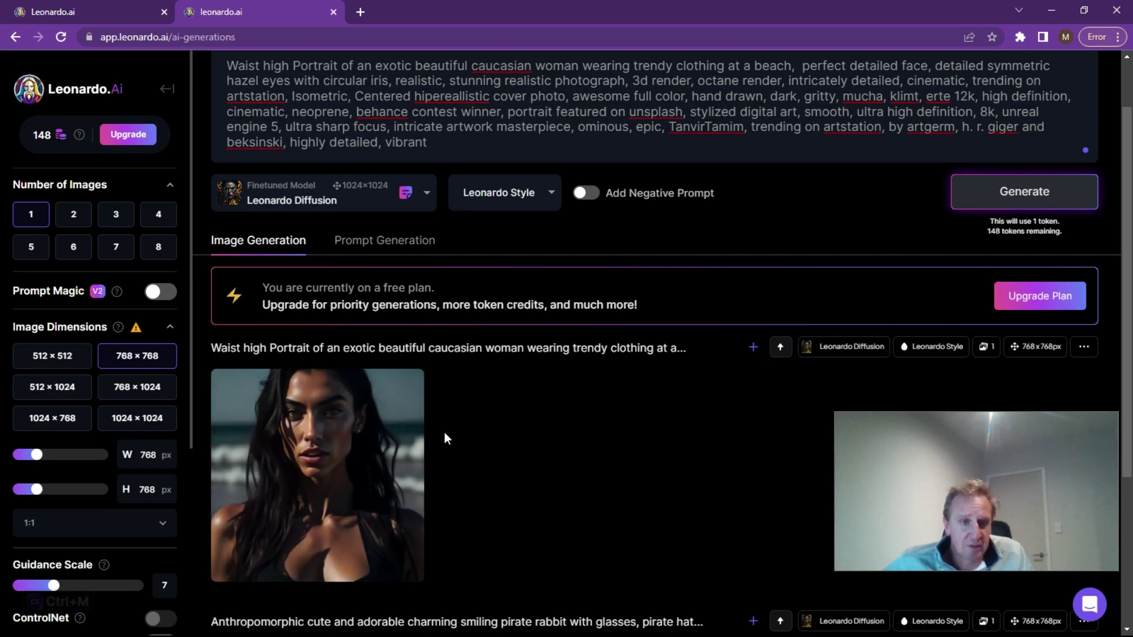
mouse_move(302, 468)
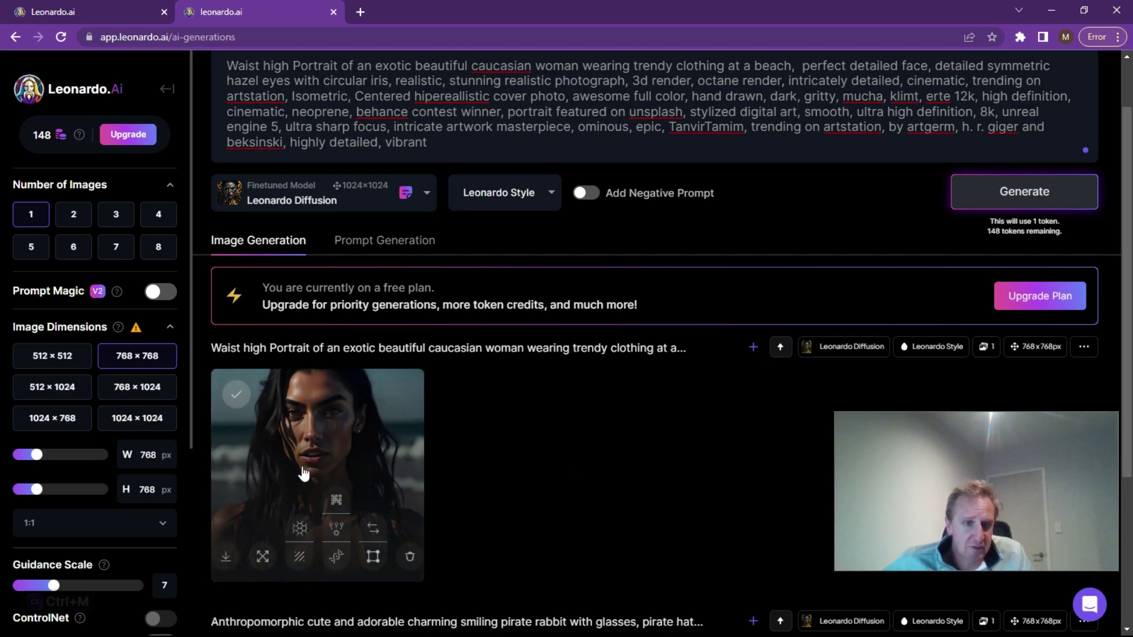
Open Leonardo's beach portrait full size in a new tab, then bring Discord's Midjourney channel forward
click(225, 558)
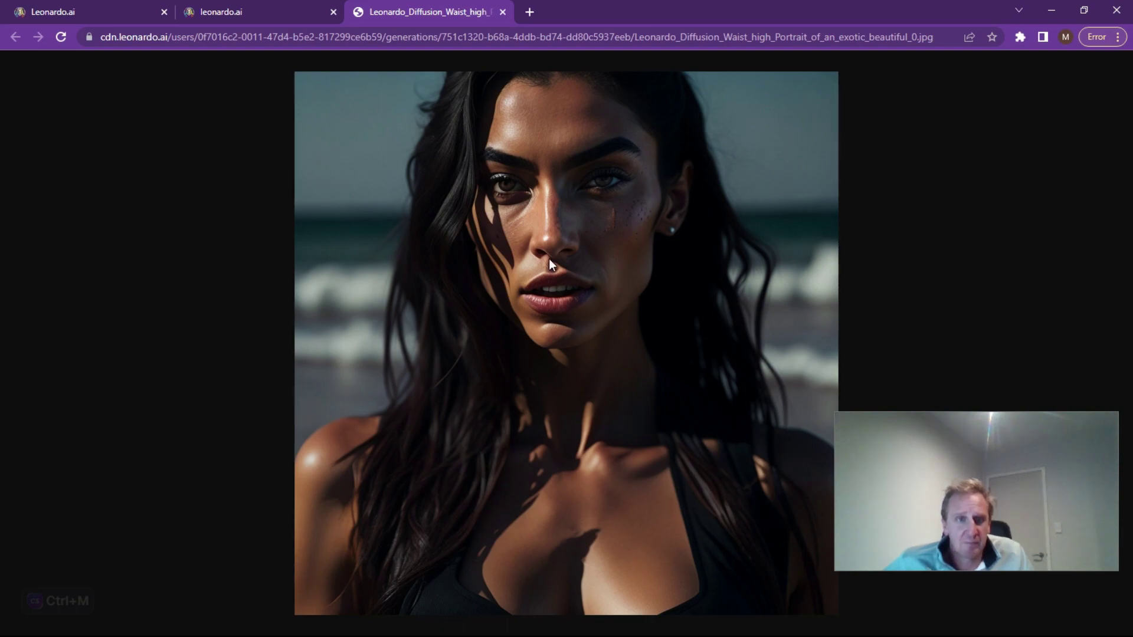
key(alt+Tab)
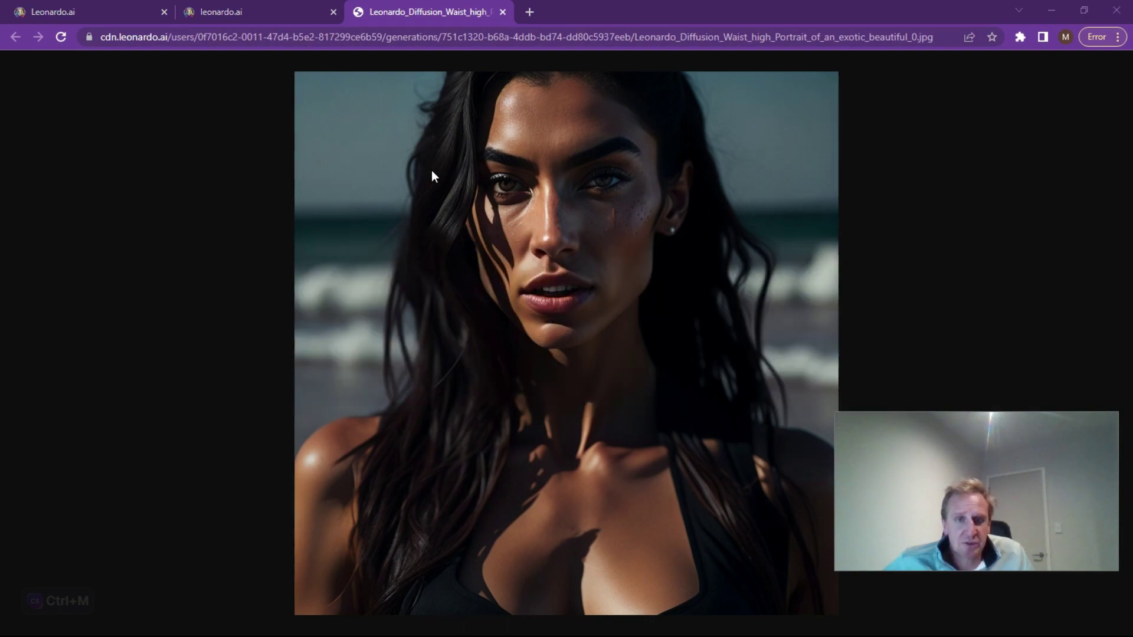
key(alt+Tab)
key(Tab)
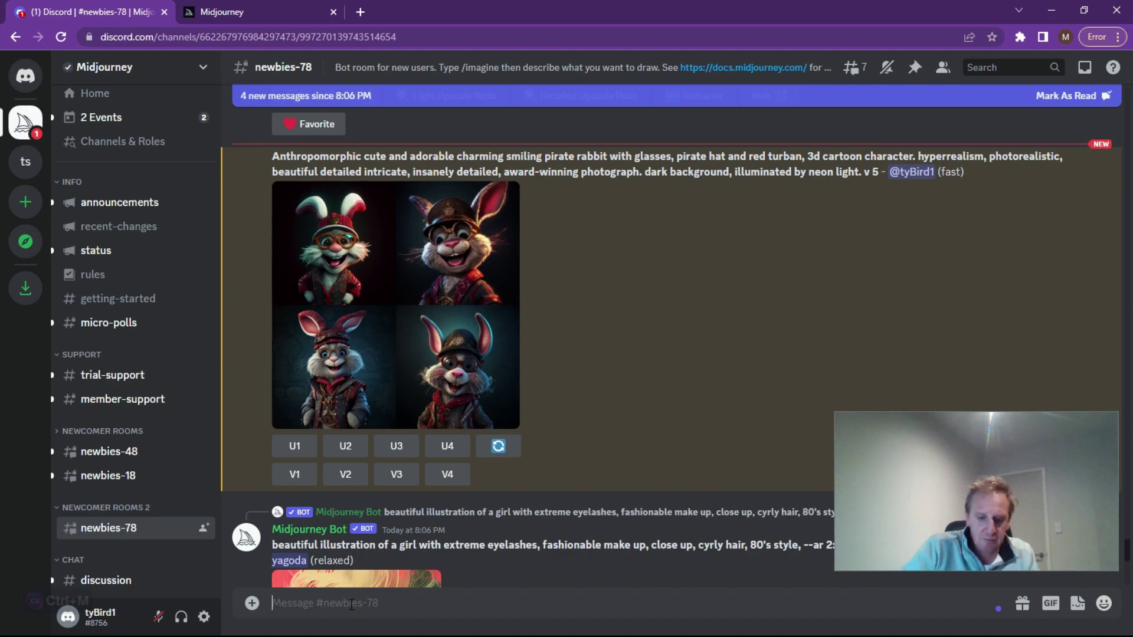
Send the pasted beach portrait prompt with --v 5 to the Midjourney bot via /imagine
text(/imagine)
key(Tab)
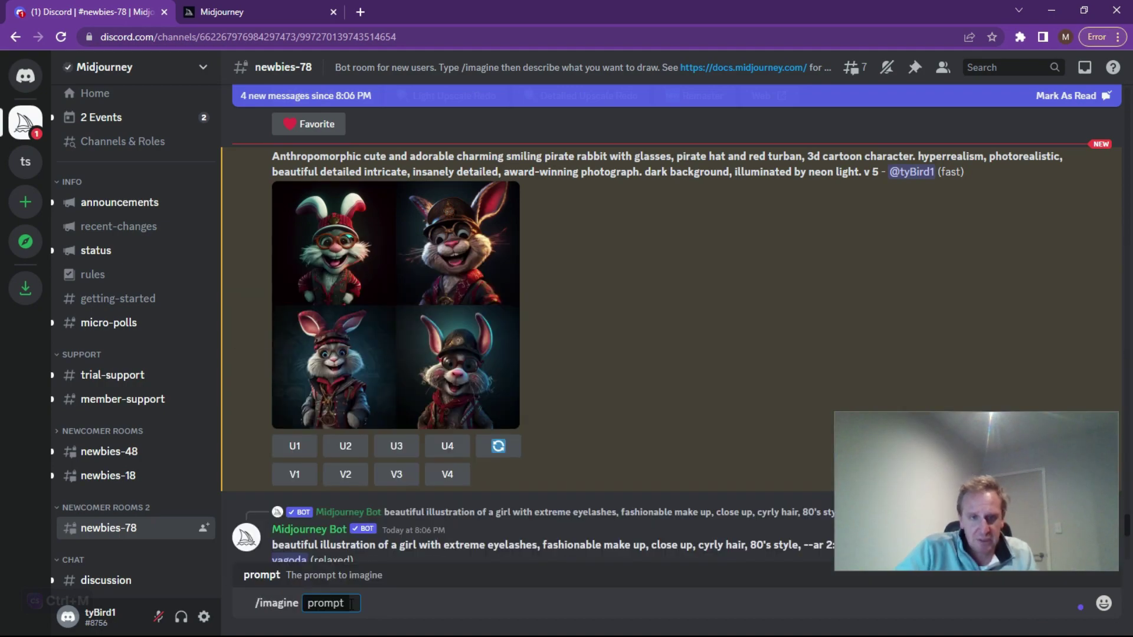
key(ctrl+v)
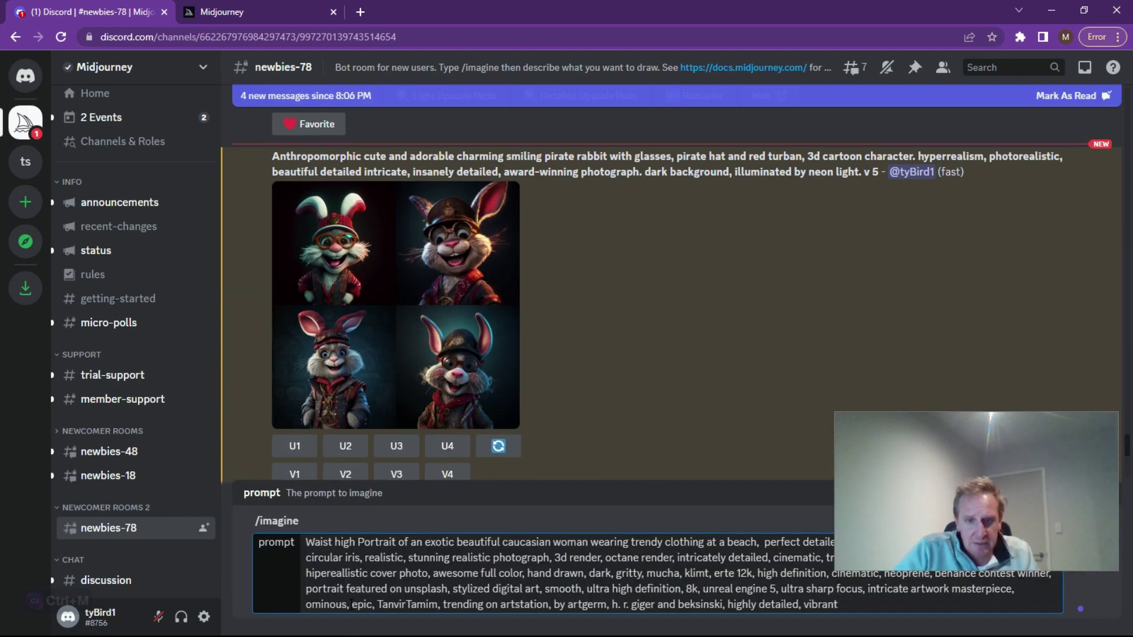
text(--)
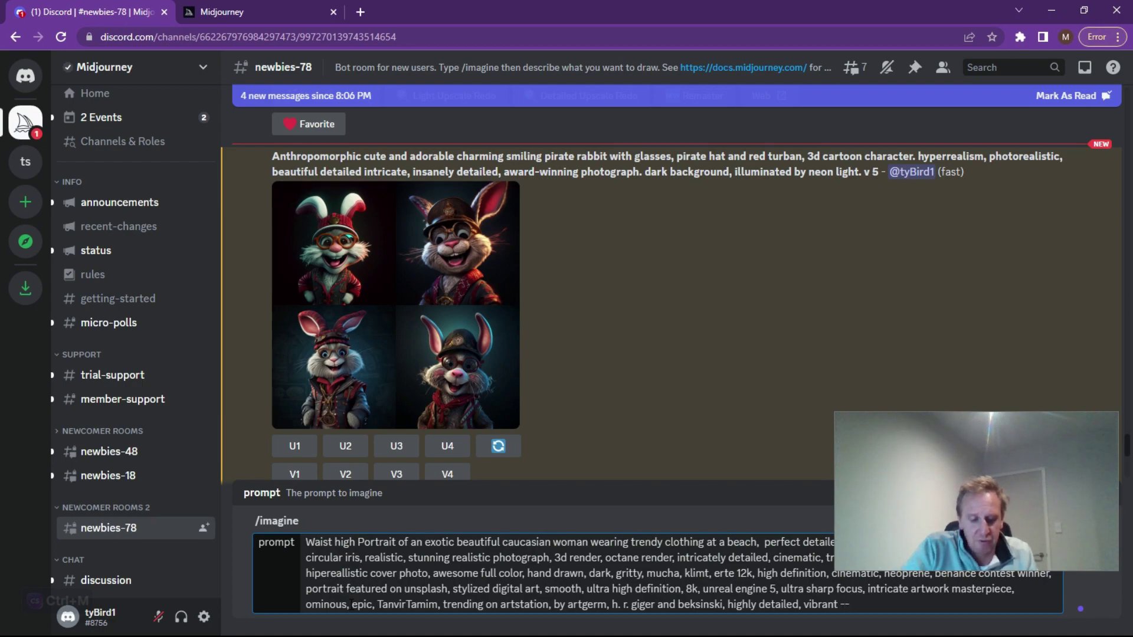
text(v 5)
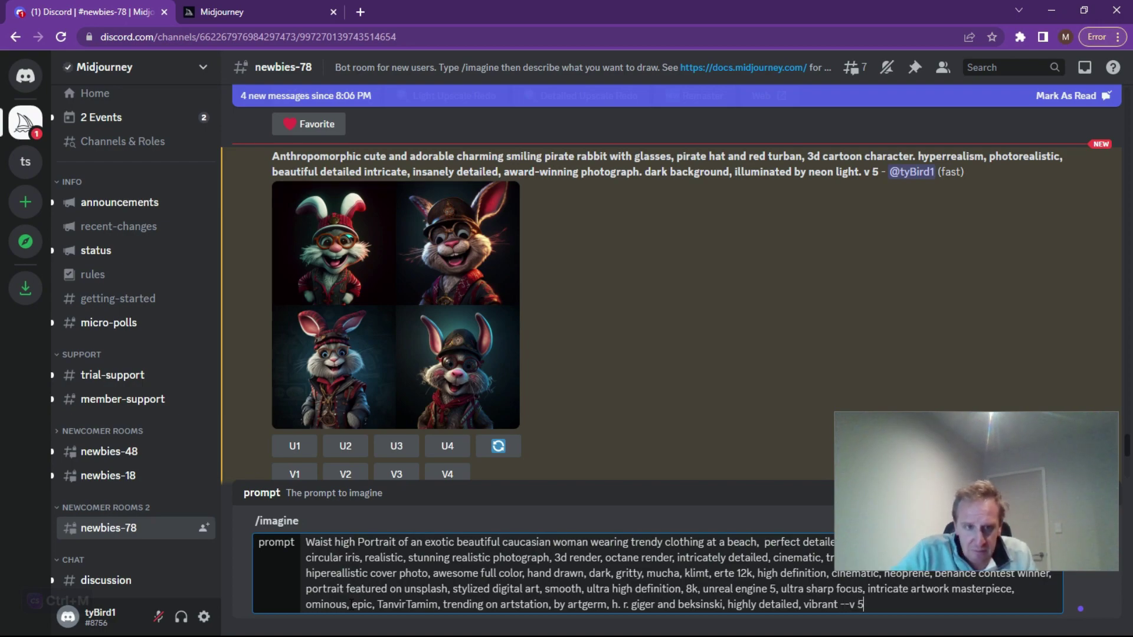
key(Return)
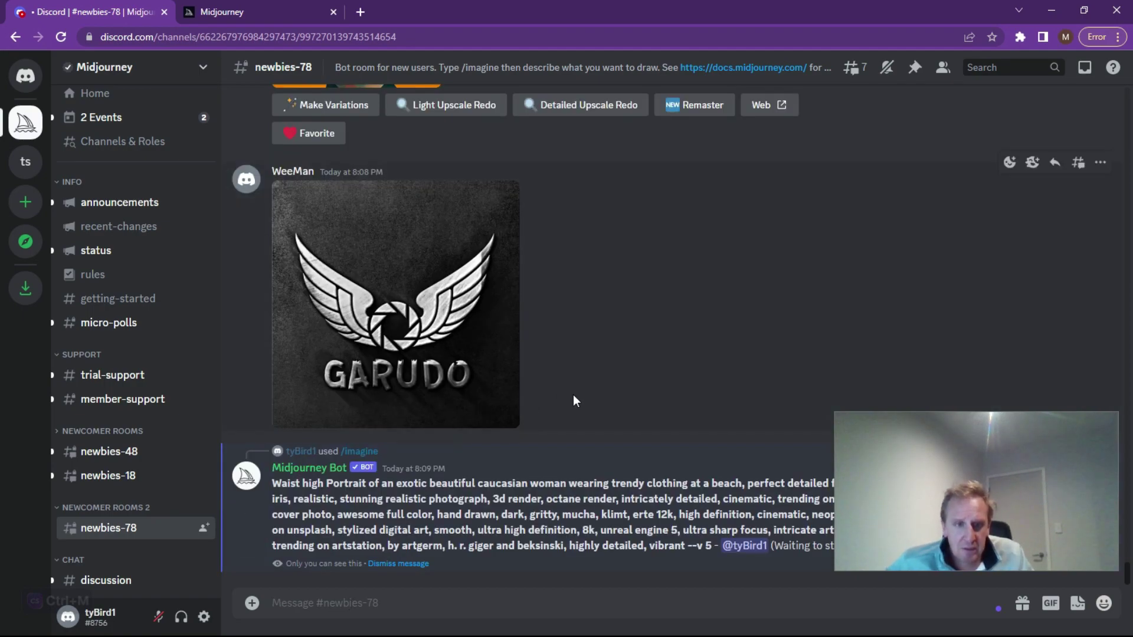
Scroll to the finished four-portrait beach grid and enlarge it in the image viewer
drag(1011, 420, 1016, 232)
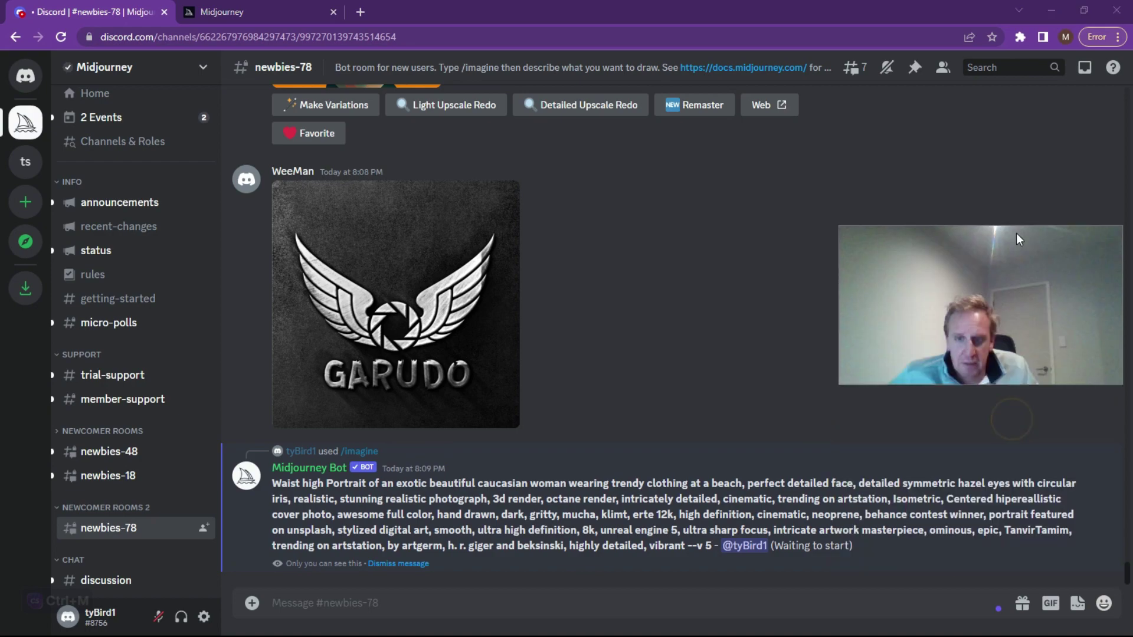
drag(884, 551, 728, 549)
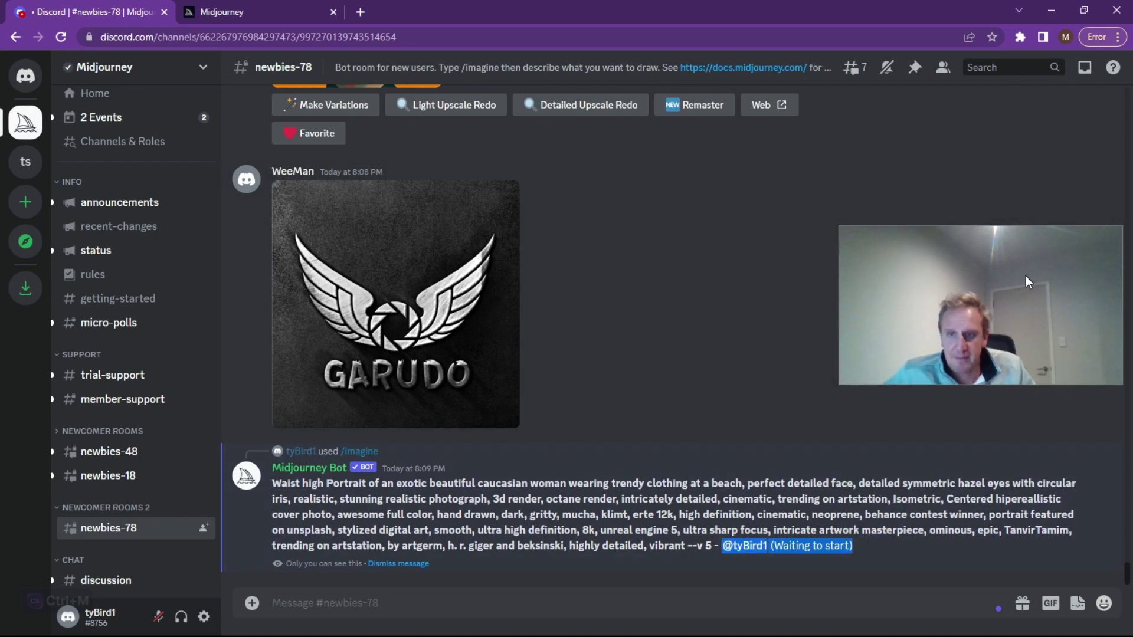
drag(1025, 275, 1024, 320)
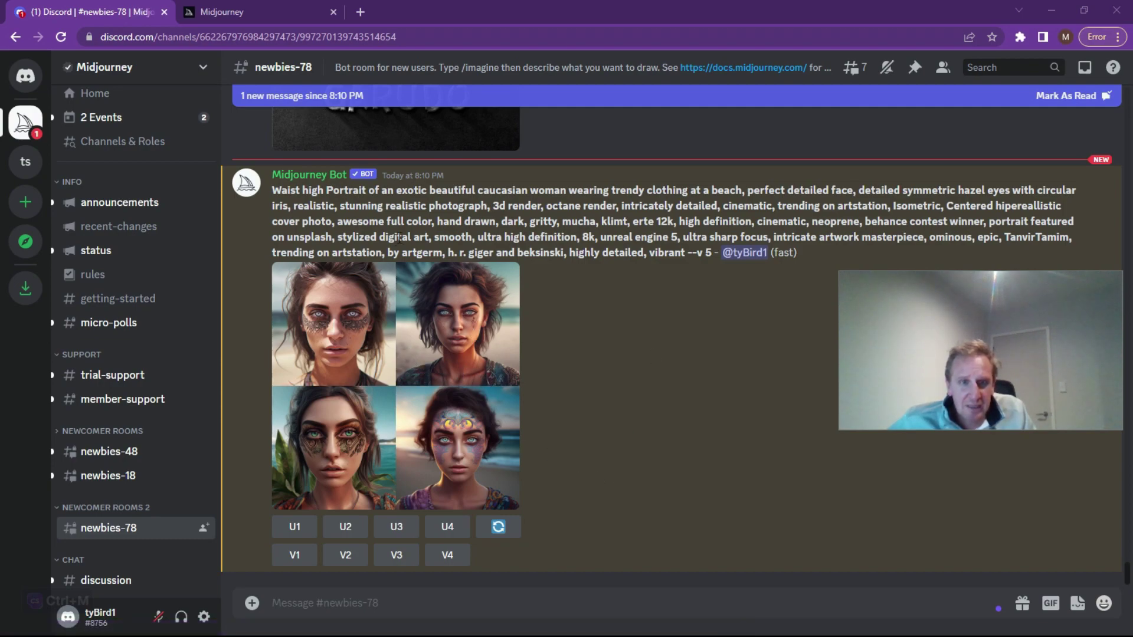
click(376, 363)
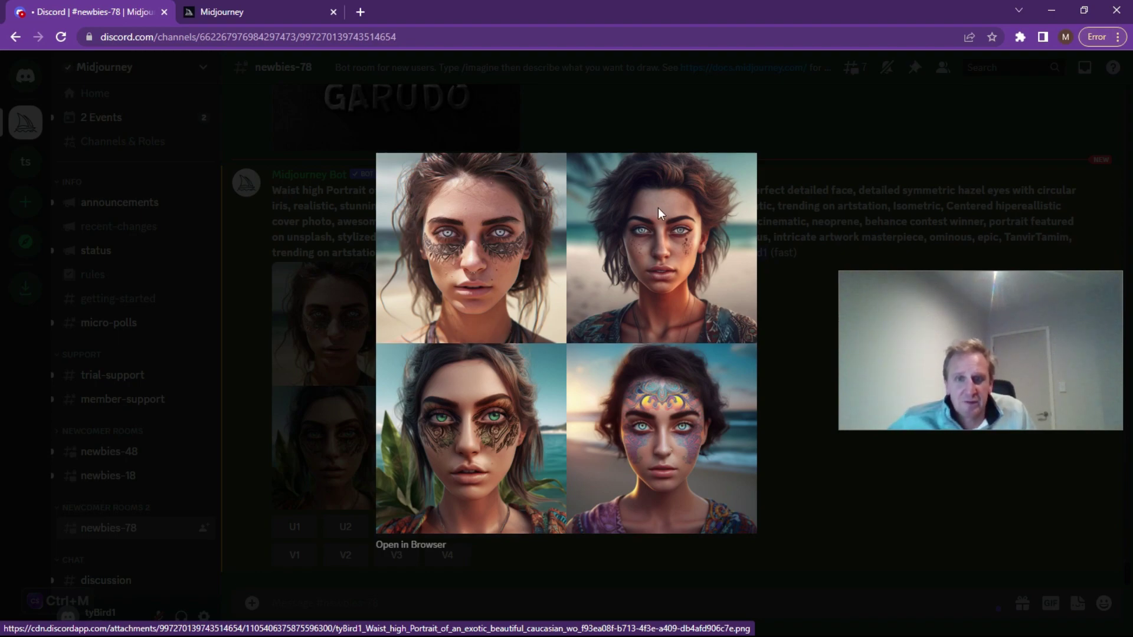
Close the enlarged grid, view Leonardo's full-size portrait, then return to the newbies-78 channel
click(786, 373)
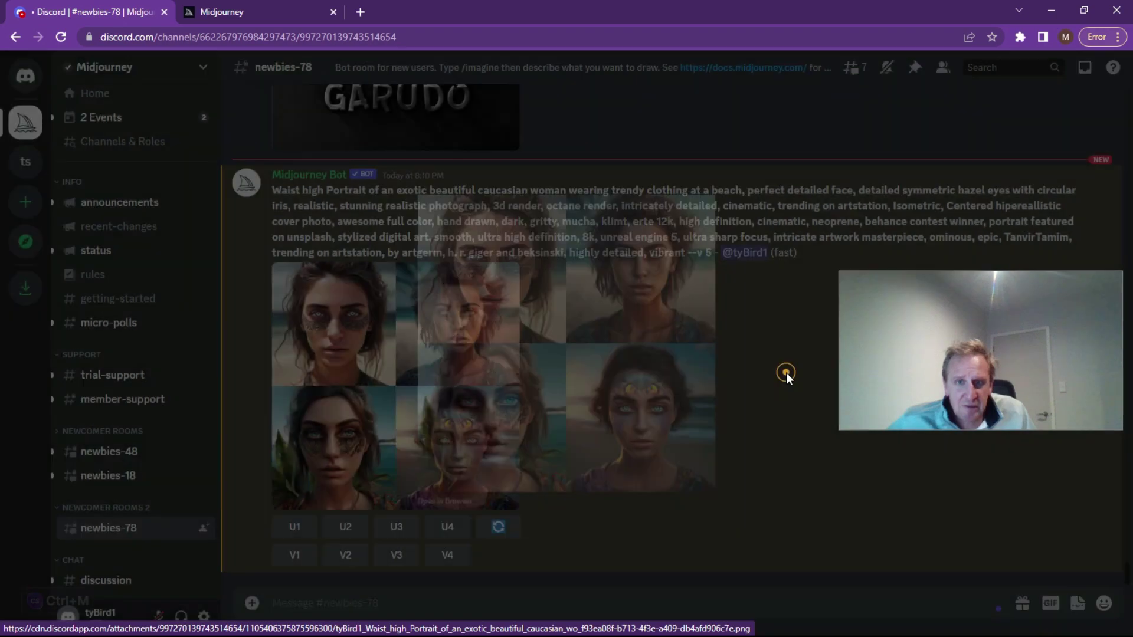
key(alt+Tab)
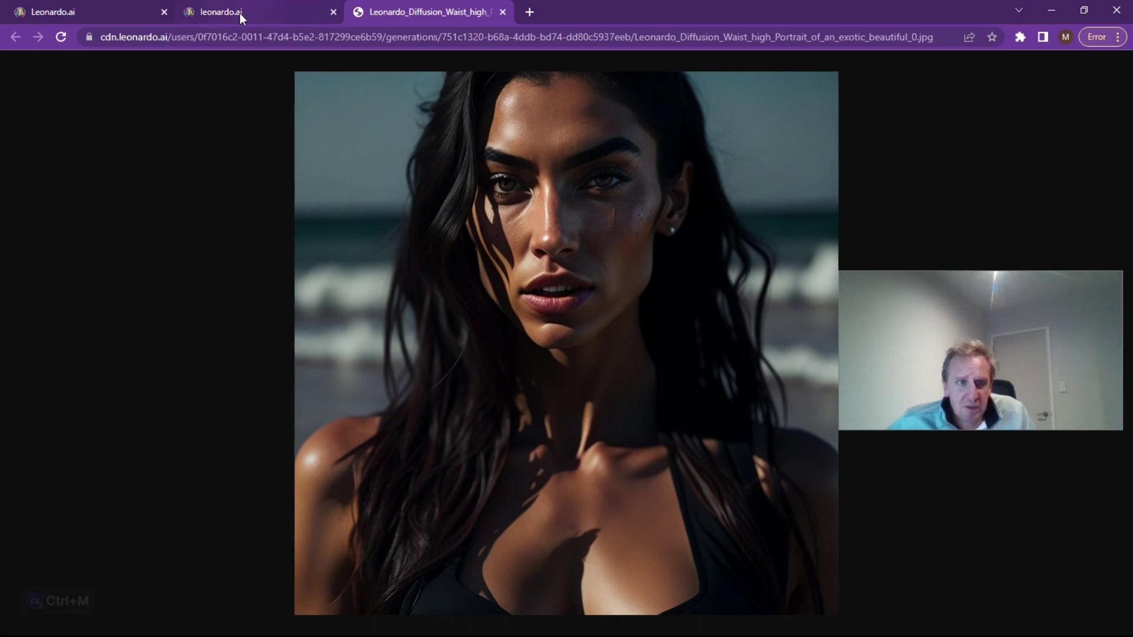
key(alt+Tab)
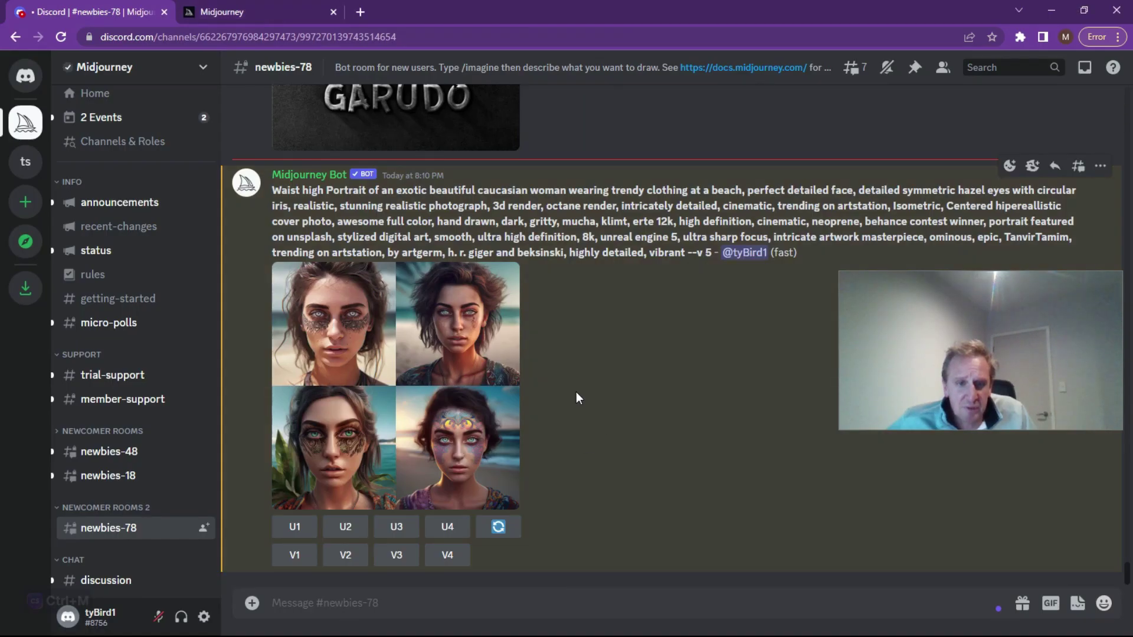
Submit '/imagine unicorn --v 5' to the bot, then bring Leonardo's full-size beach portrait forward
click(359, 603)
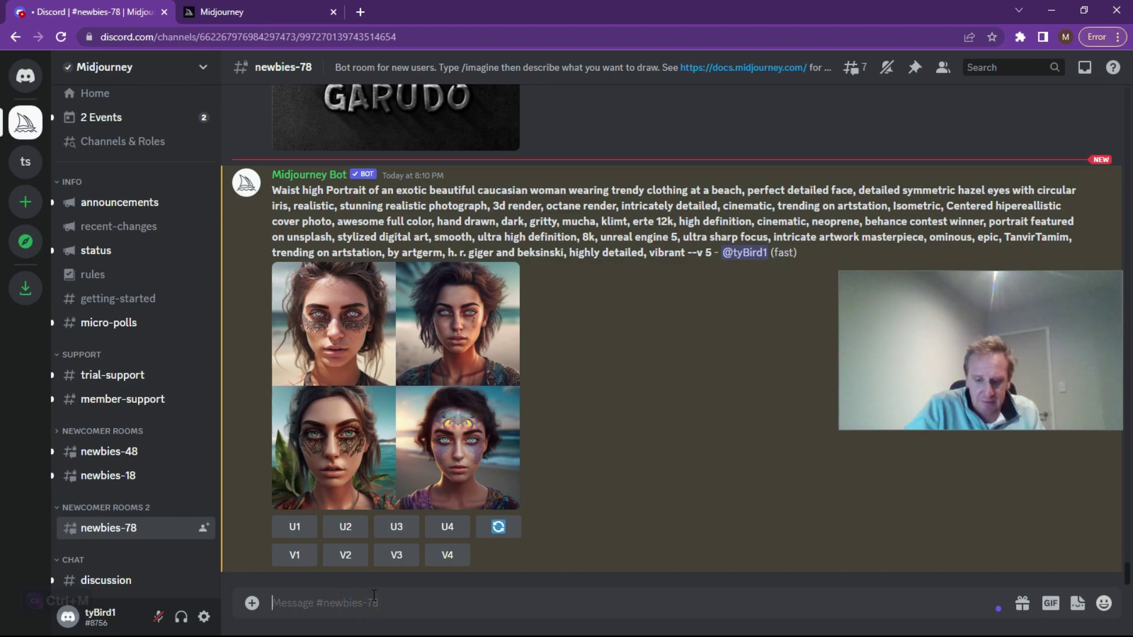
text(/imagine)
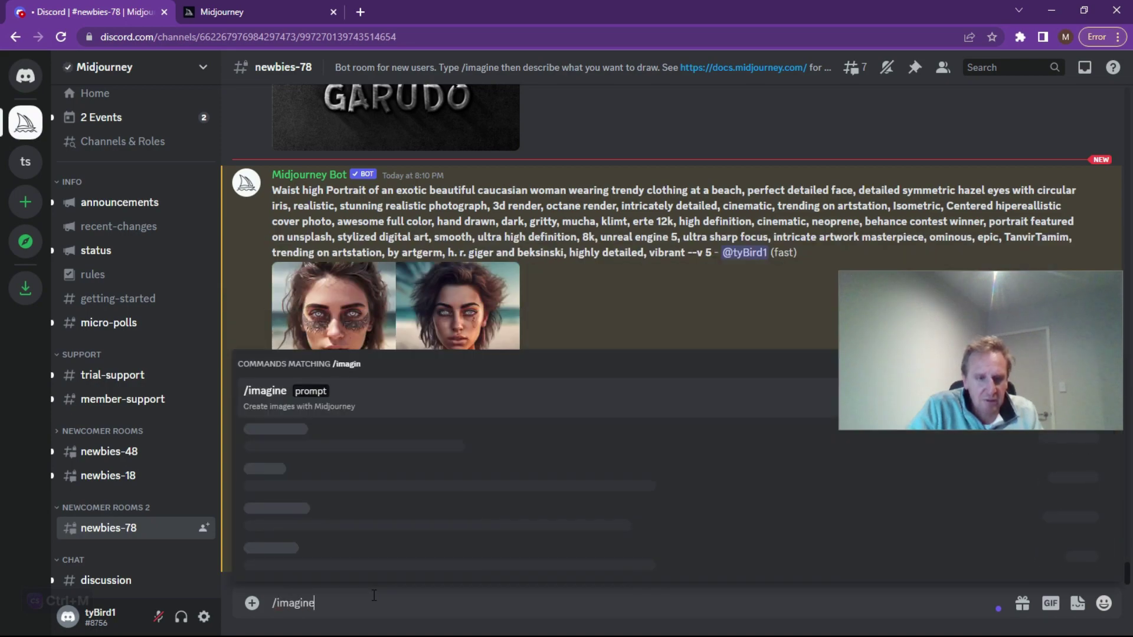
key(Tab)
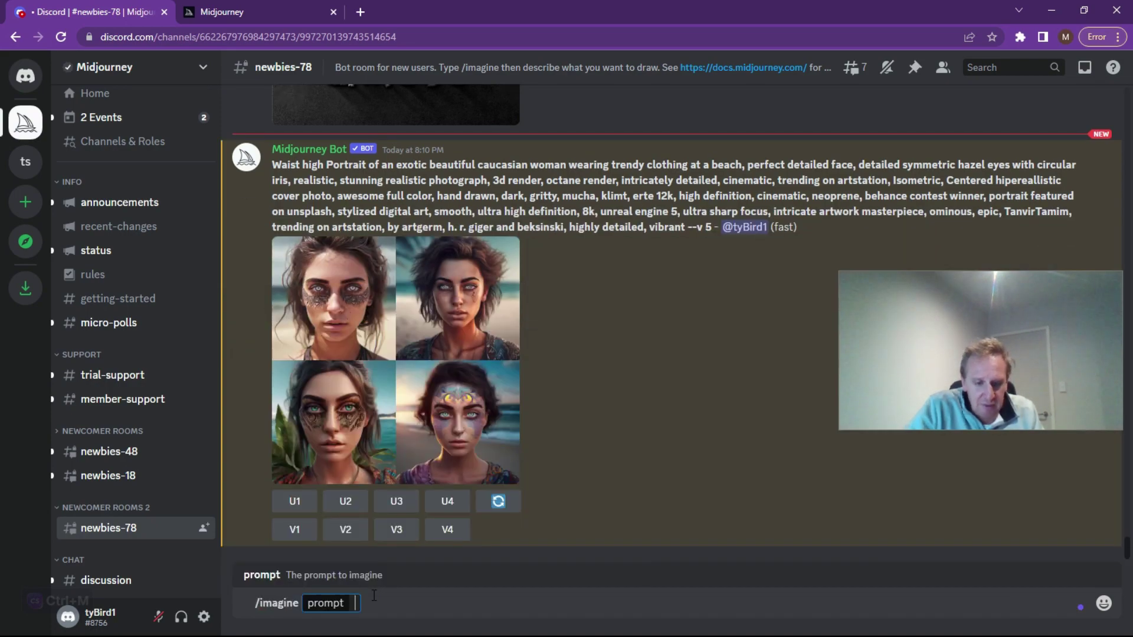
text(unicors)
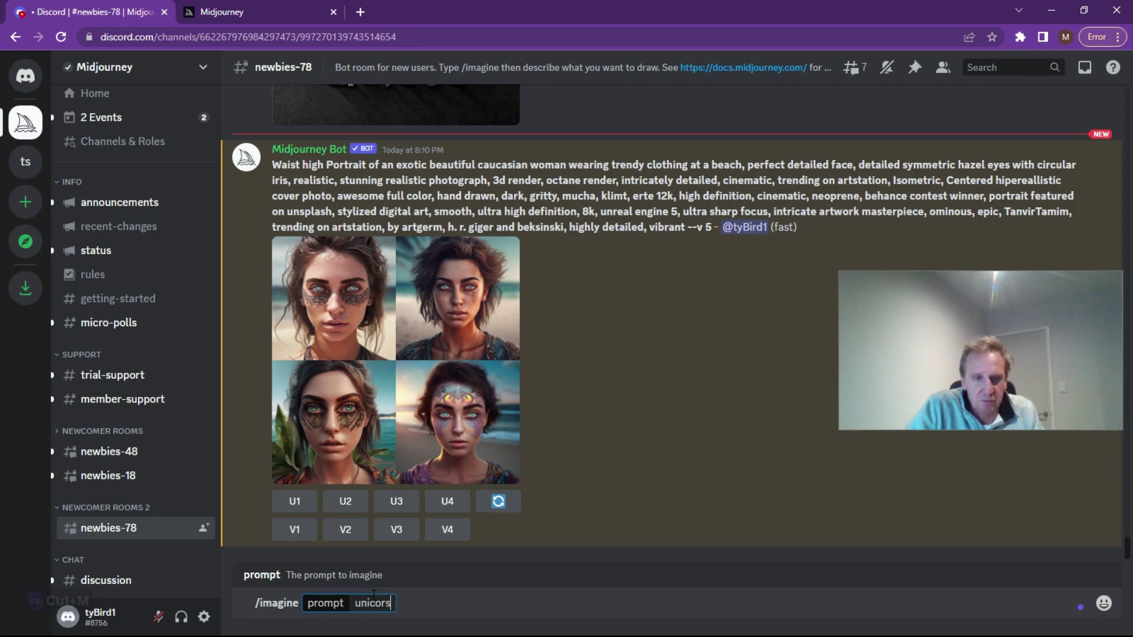
key(BackSpace)
text(n)
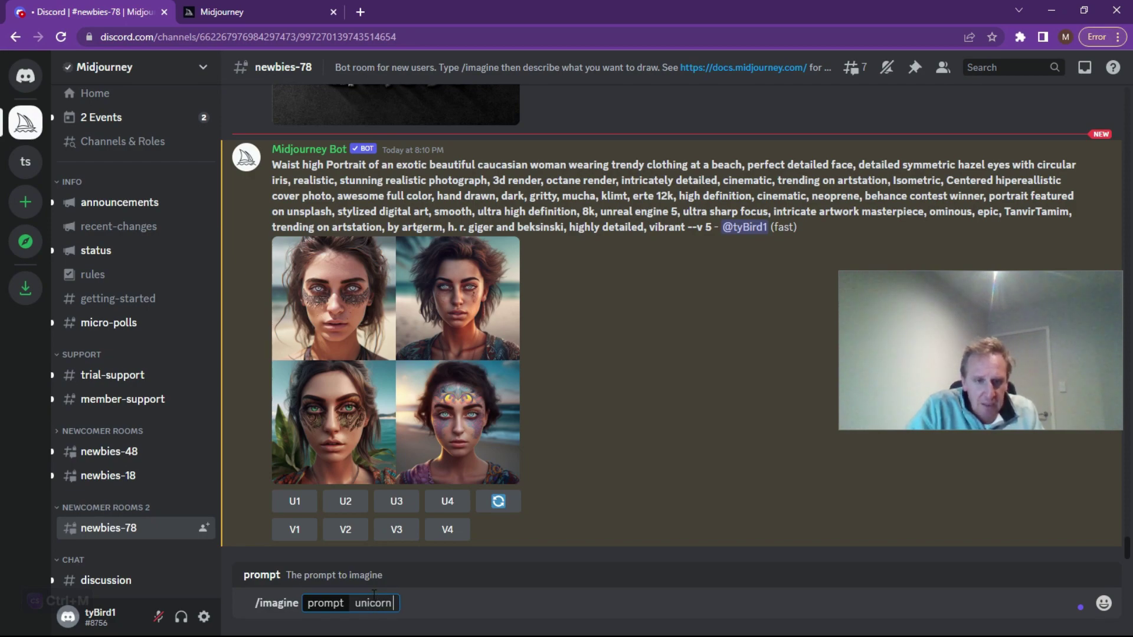
text( --v 5)
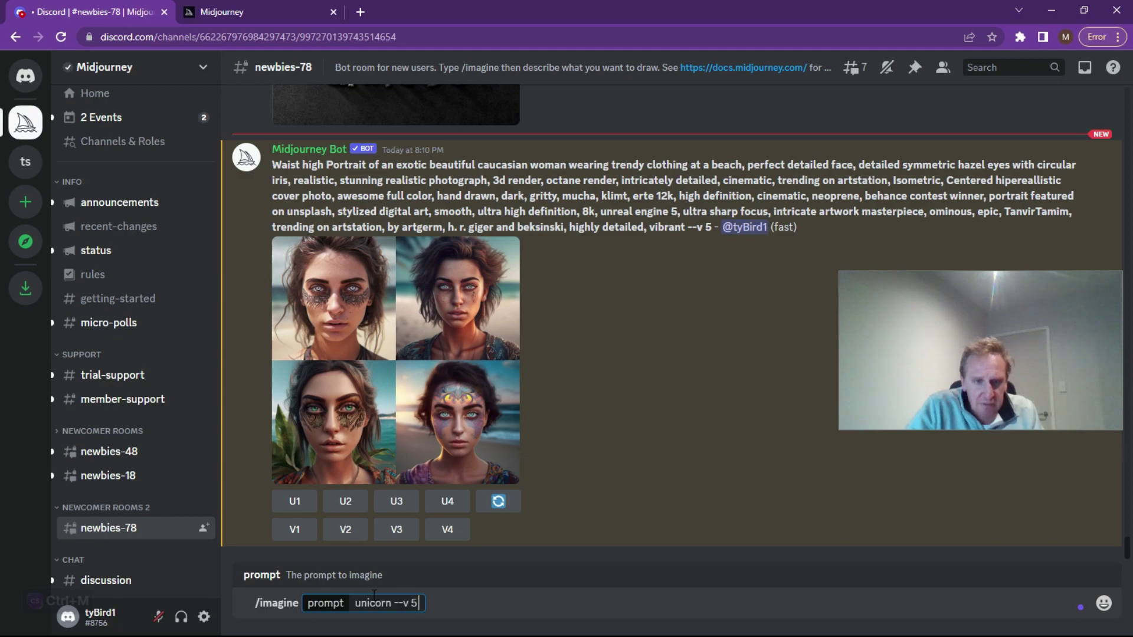
key(Return)
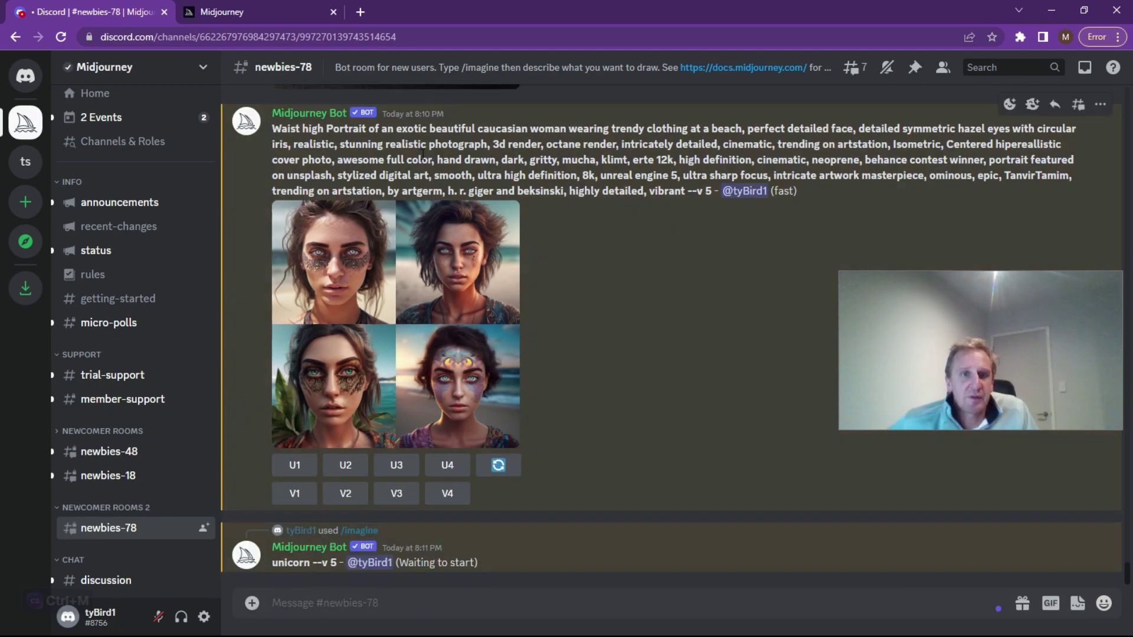
key(alt+Tab)
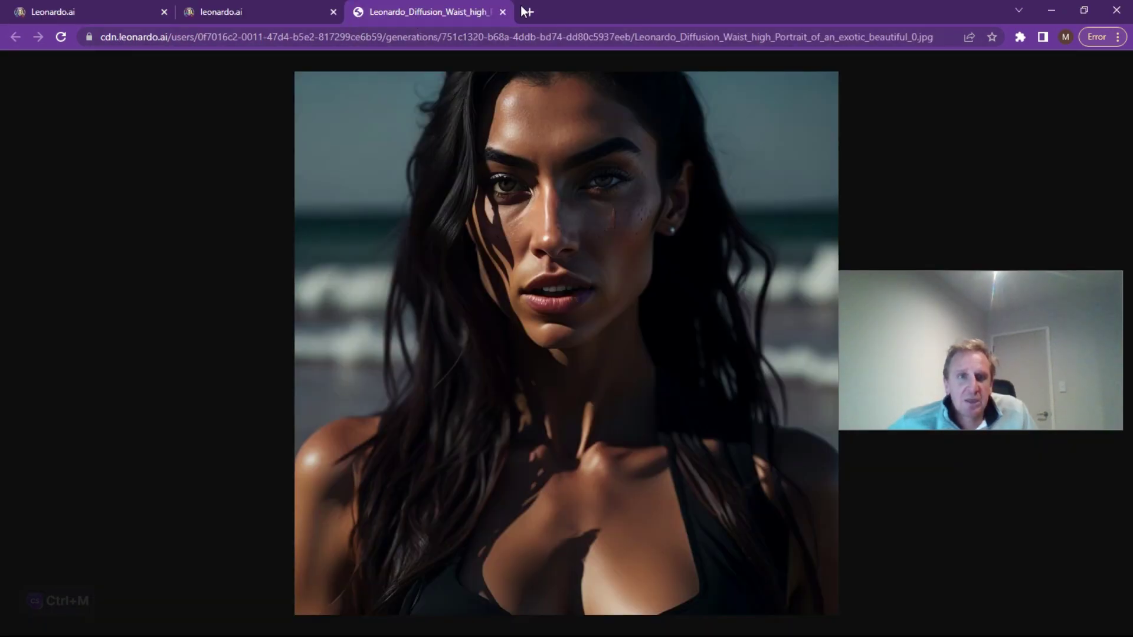
Close the portrait tab and generate a Leonardo image from the prompt 'unicorn'
click(503, 12)
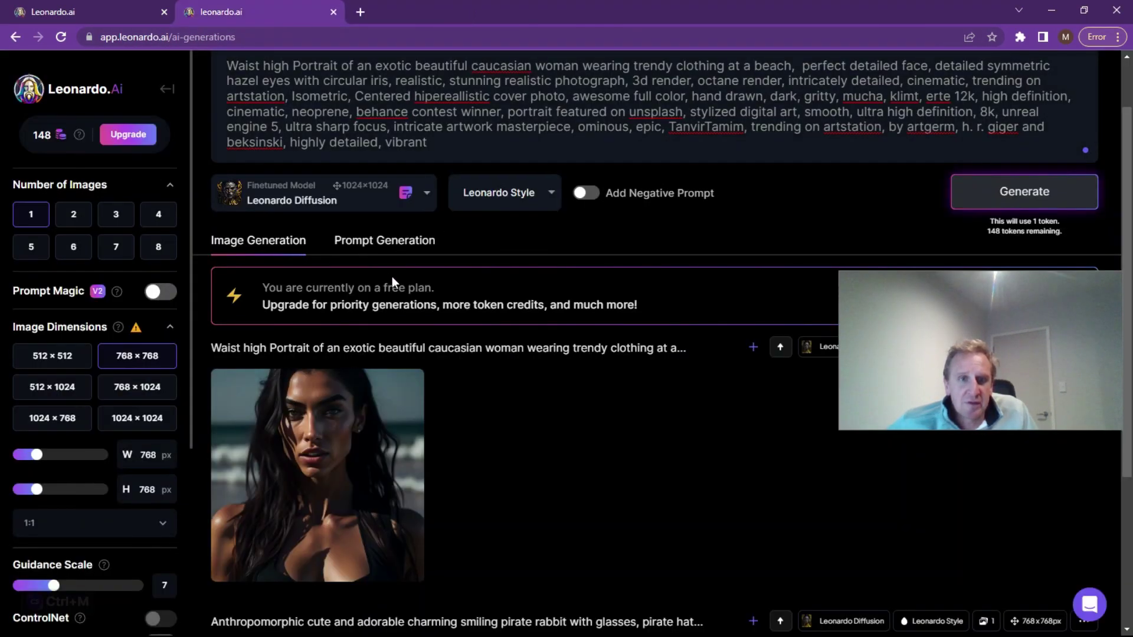
drag(427, 143, 229, 138)
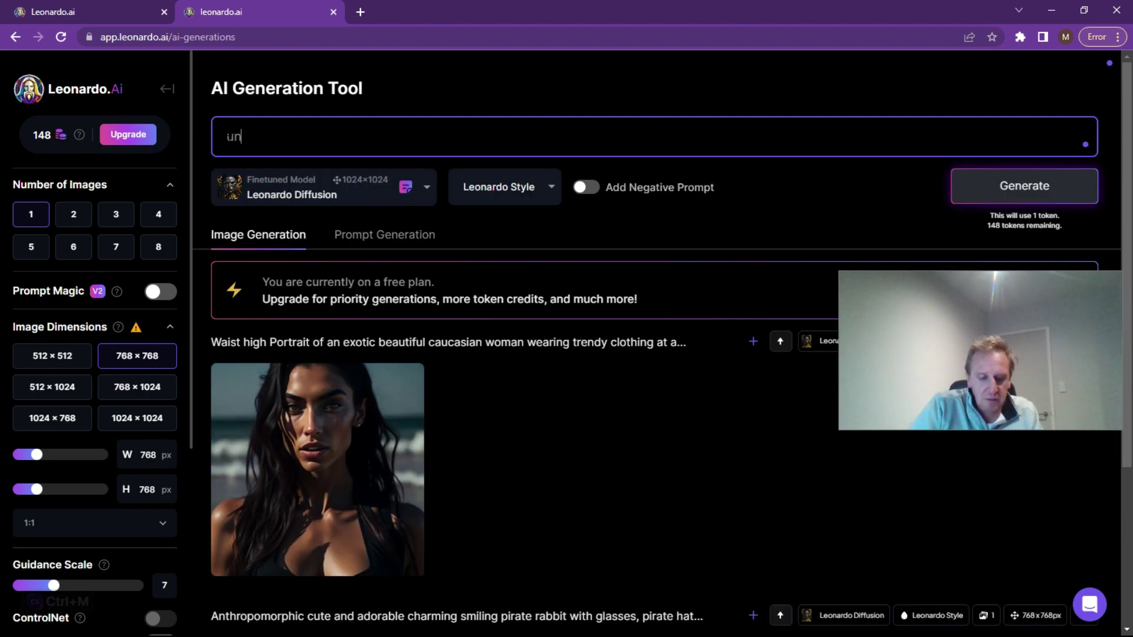
text(unicorn)
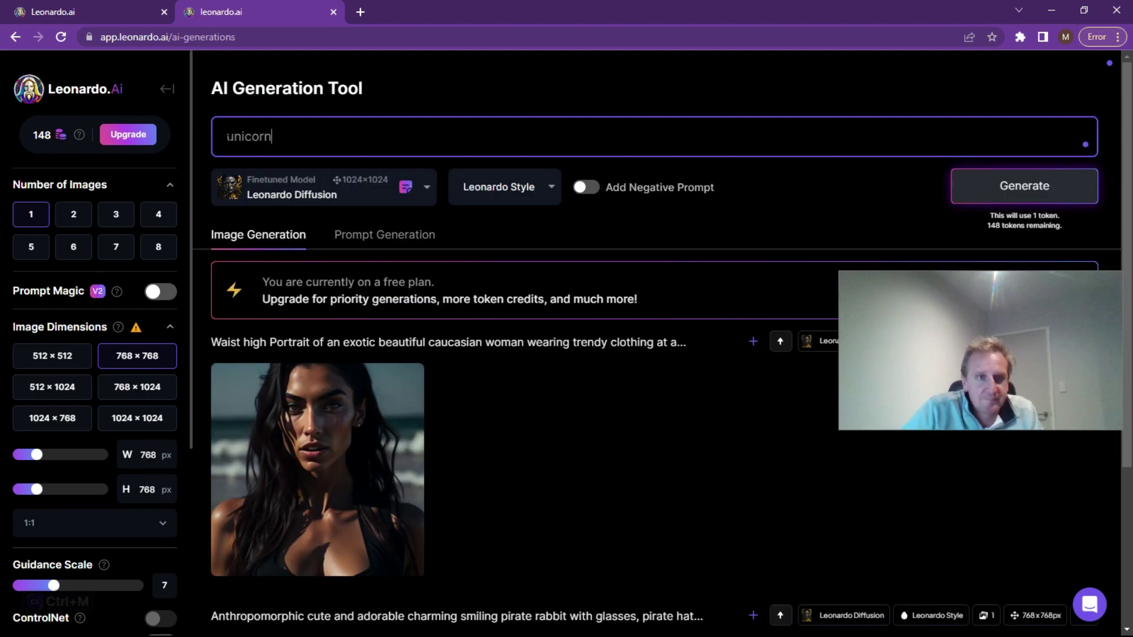
key(Return)
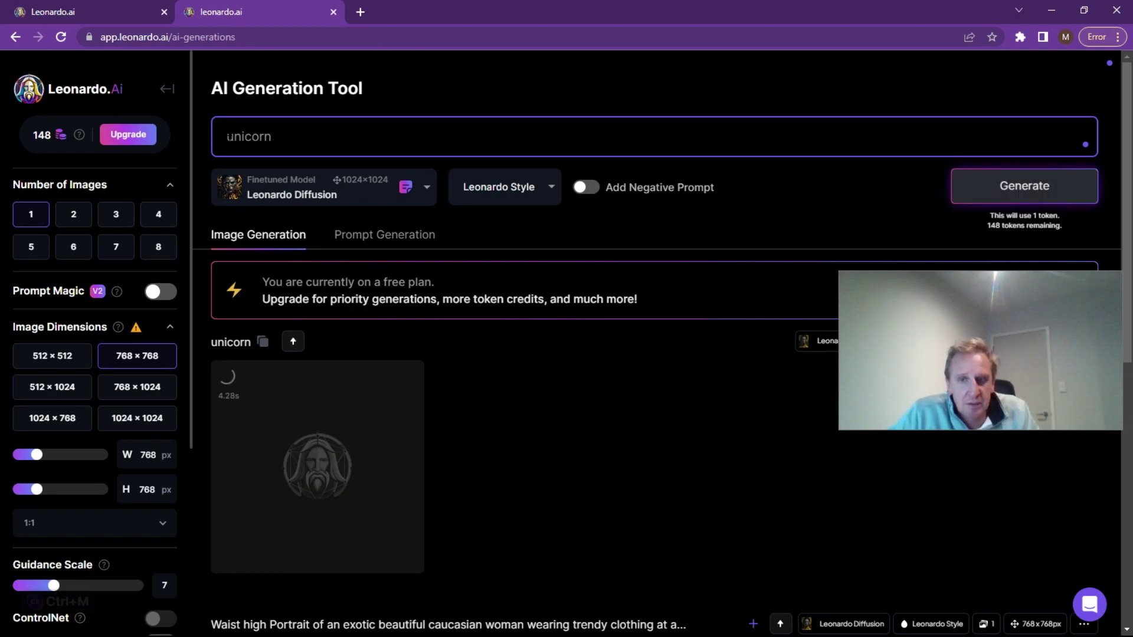
Open the unicorn result at full size, then switch to the Midjourney Discord window
drag(991, 282, 962, 407)
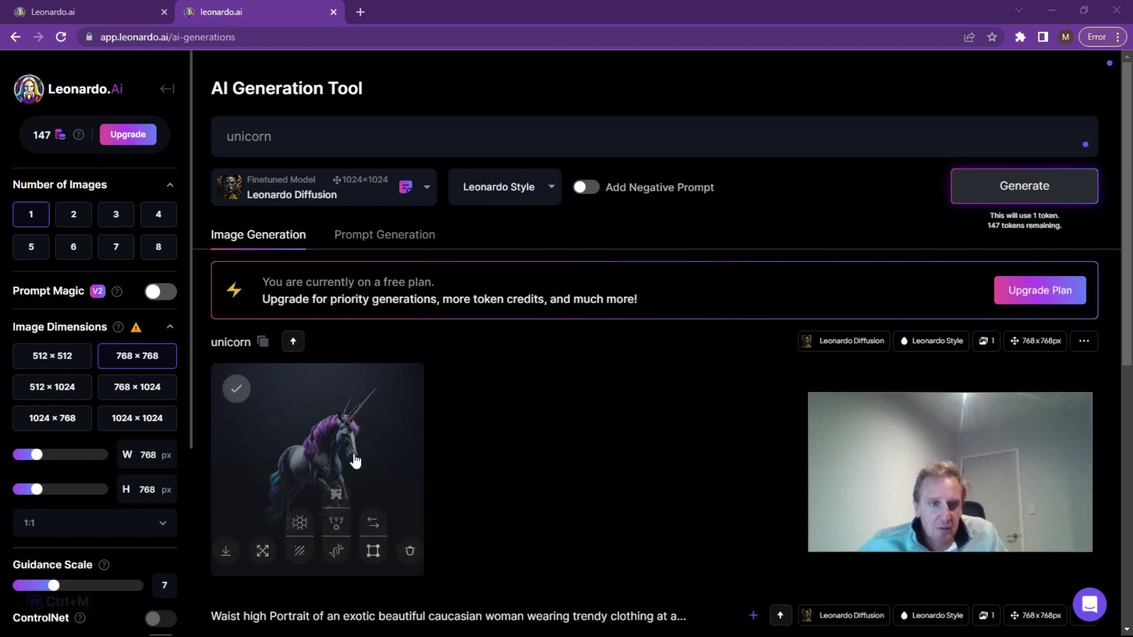
click(229, 551)
key(ctrl+m)
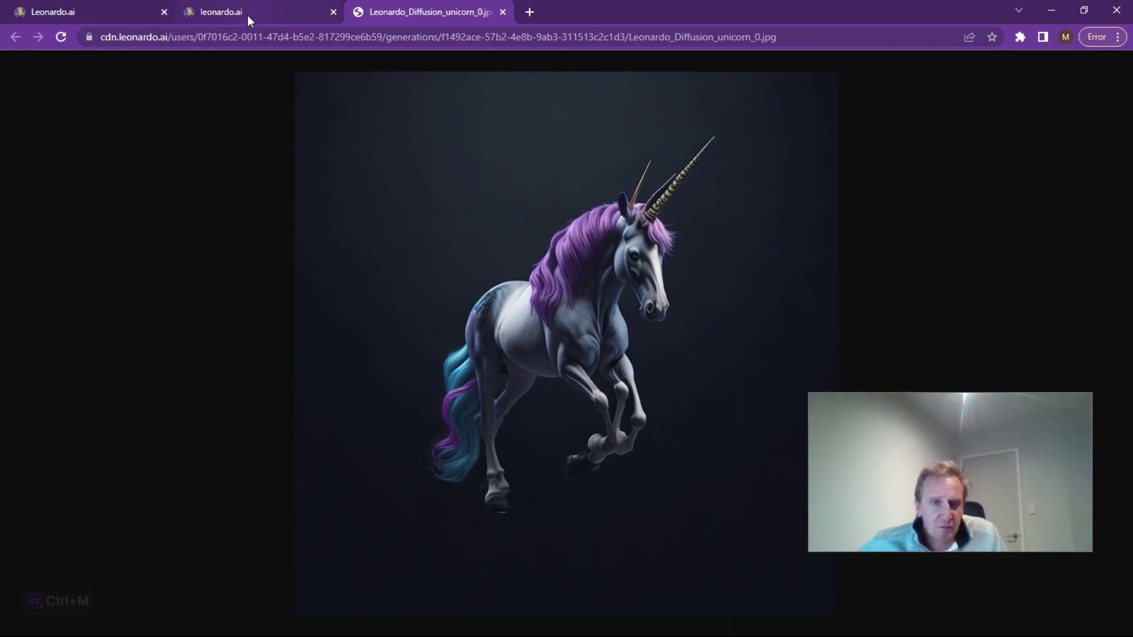
key(alt+Tab)
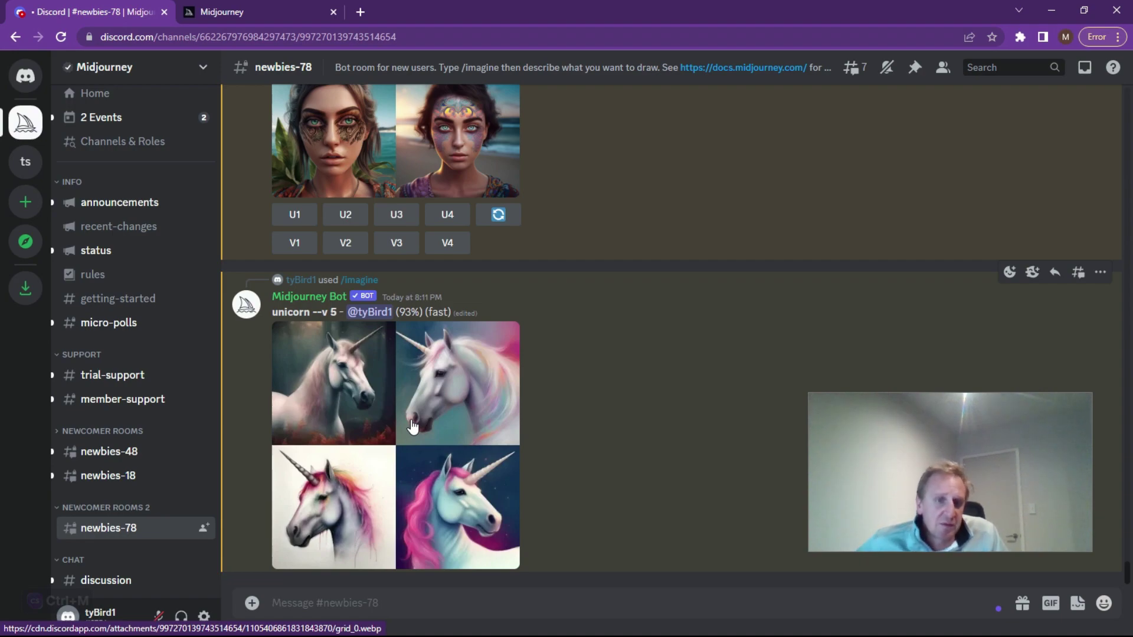
Enlarge Midjourney's finished unicorn grid, close and reopen it, then switch to Leonardo's full-size unicorn
click(406, 427)
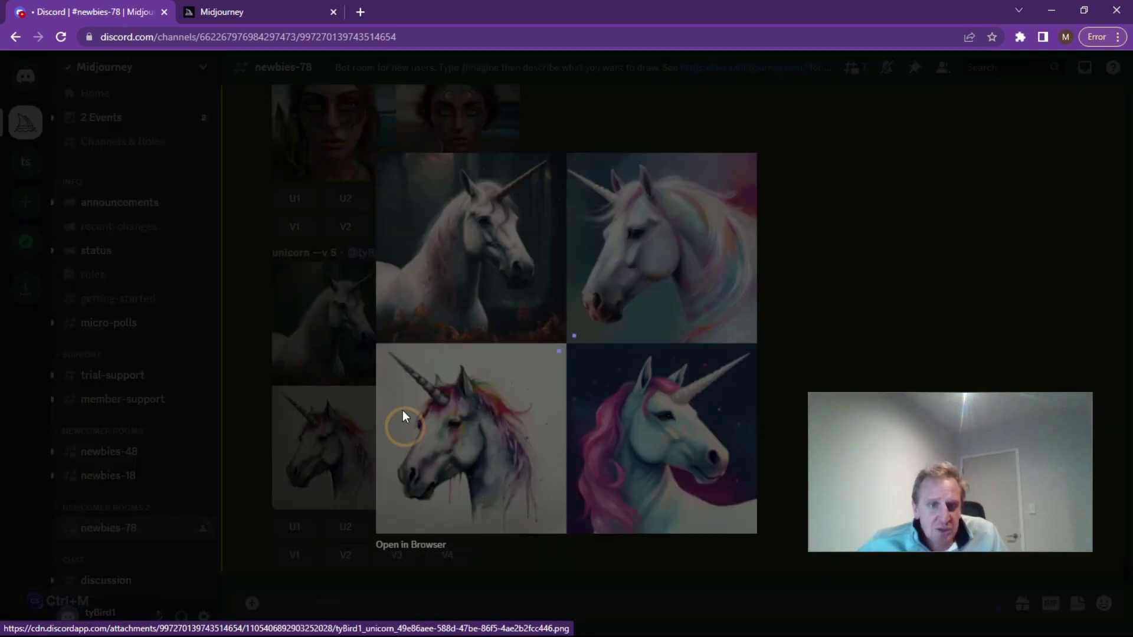
click(796, 259)
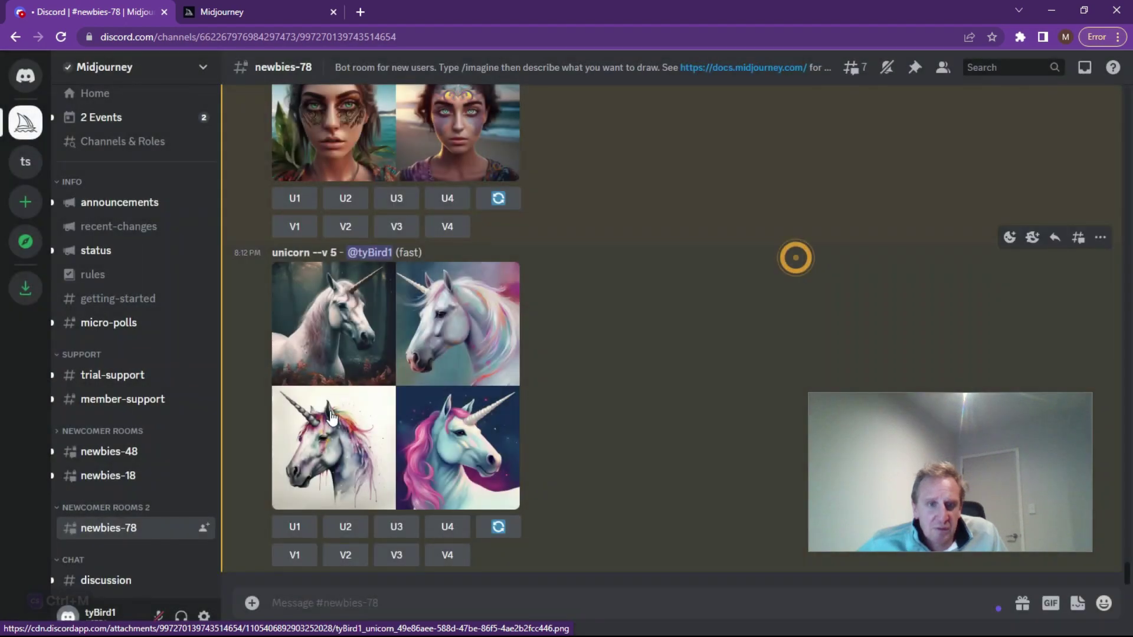
click(392, 377)
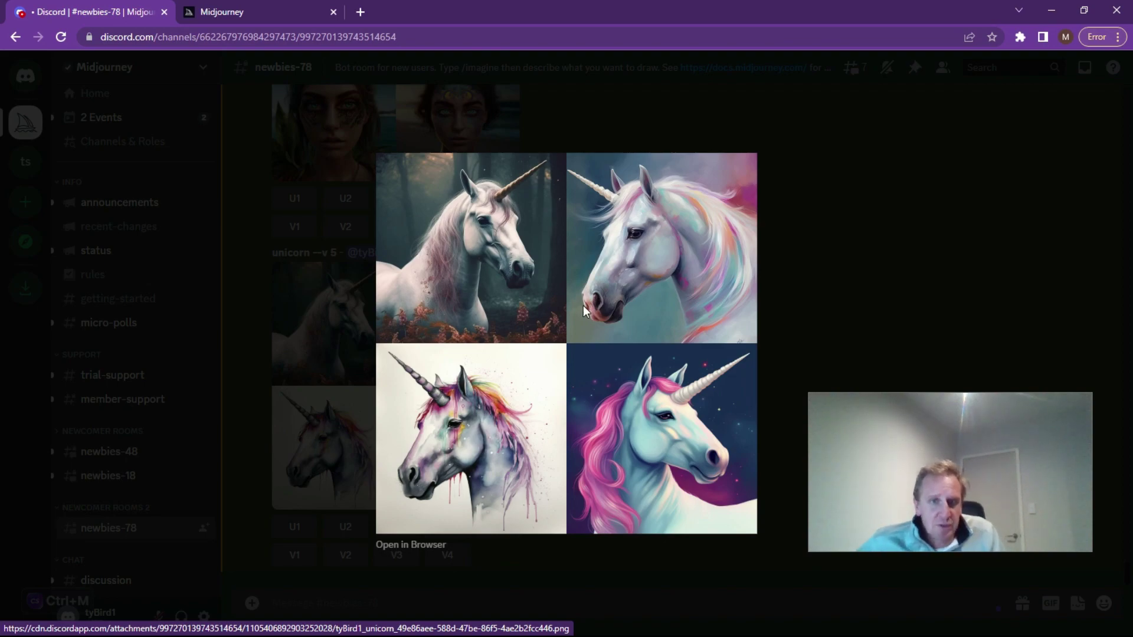
key(alt+Tab)
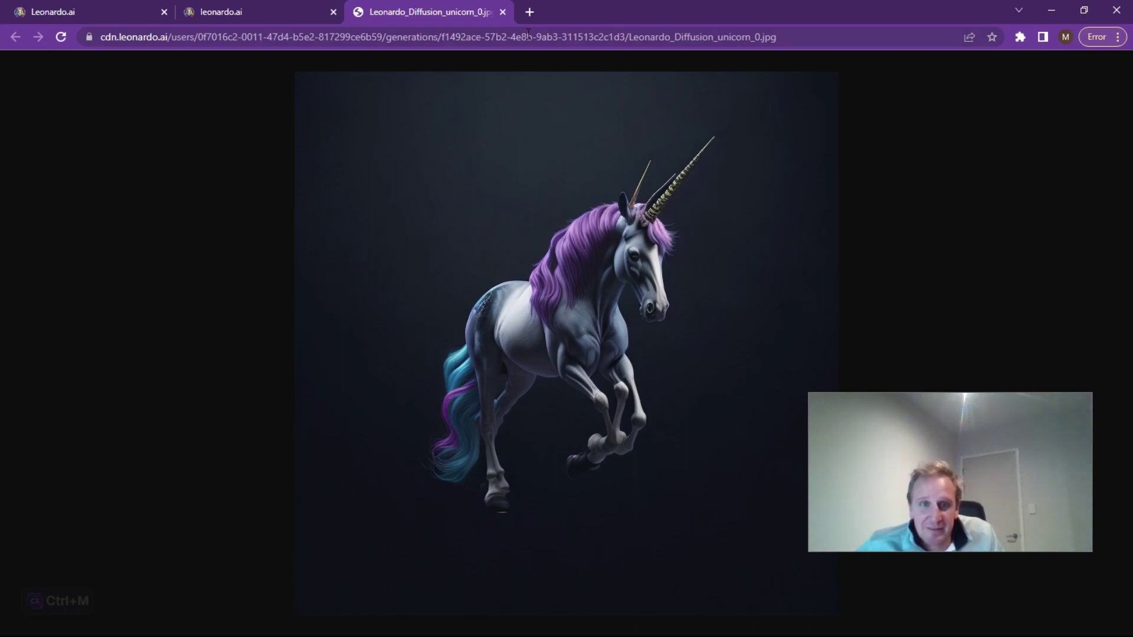
Close the unicorn tab, check model and style options, and regenerate with negative prompt '4 legged horse'
click(503, 11)
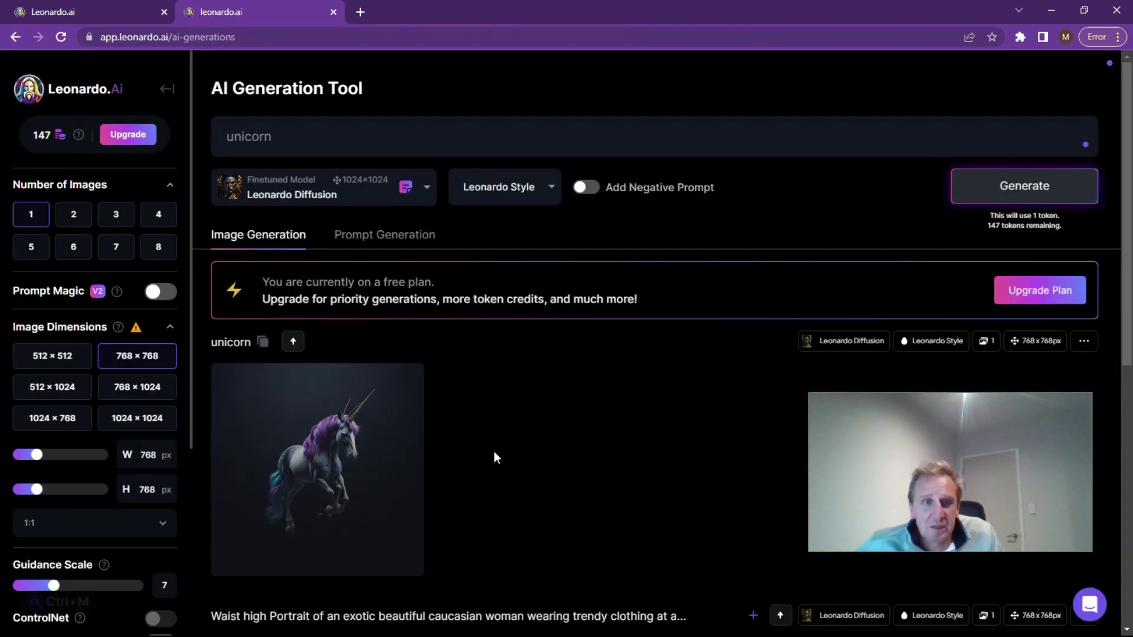
click(427, 188)
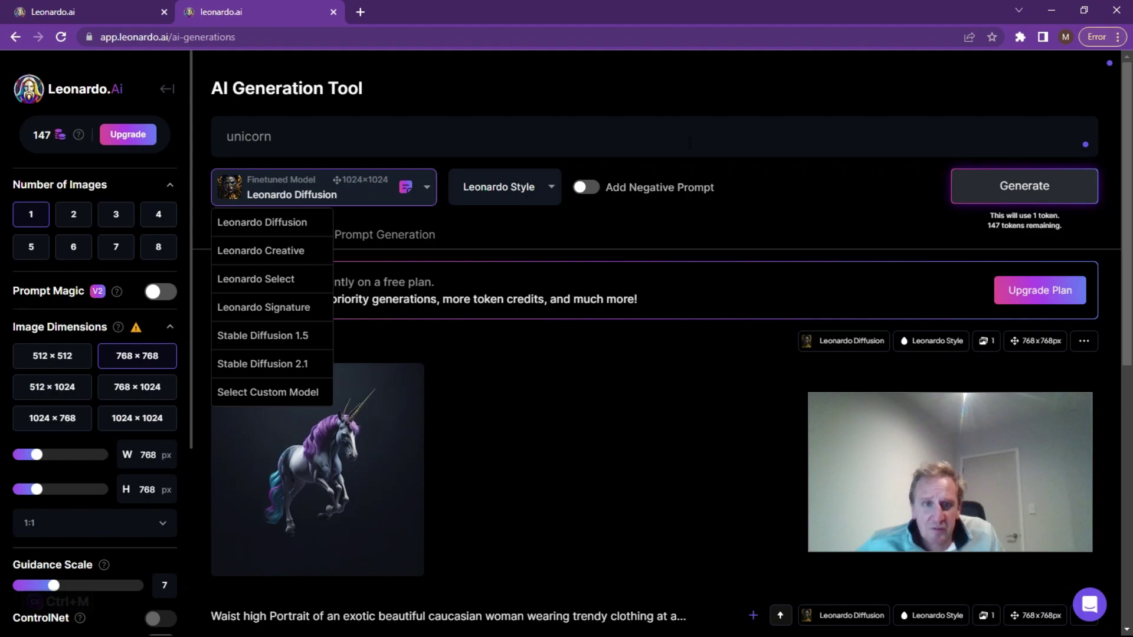
click(544, 189)
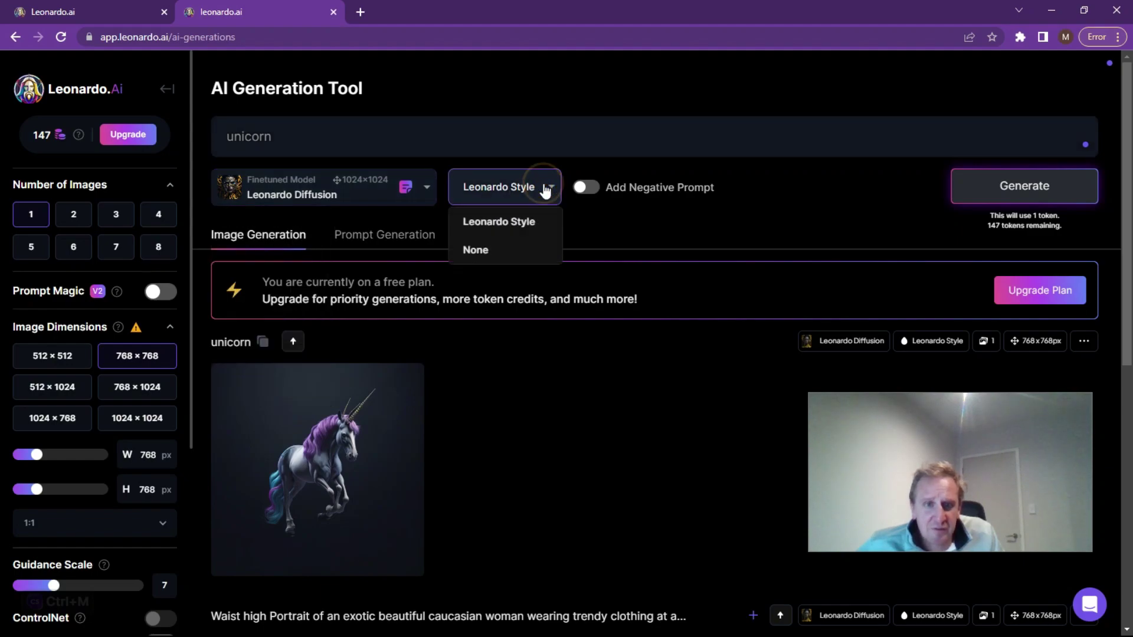
click(587, 187)
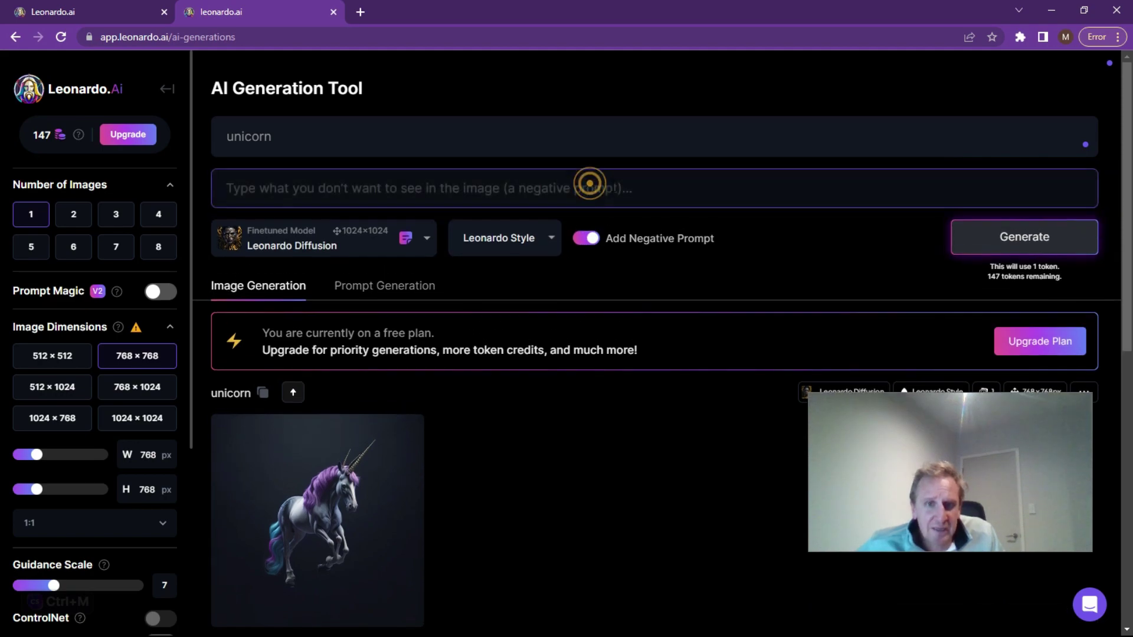
click(306, 187)
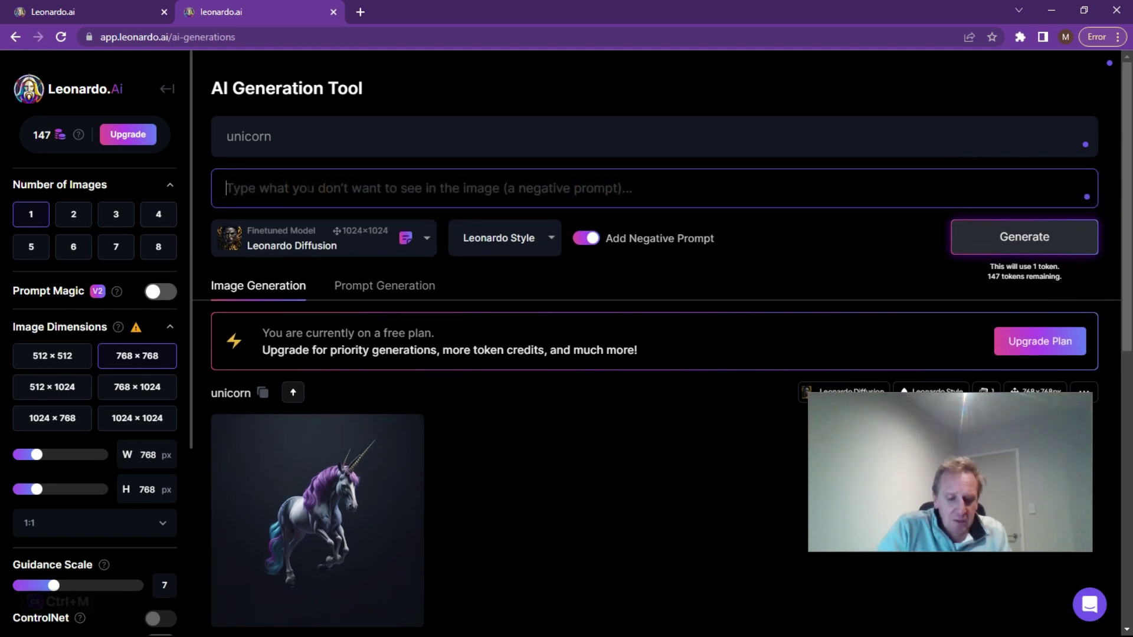
text(4 legge)
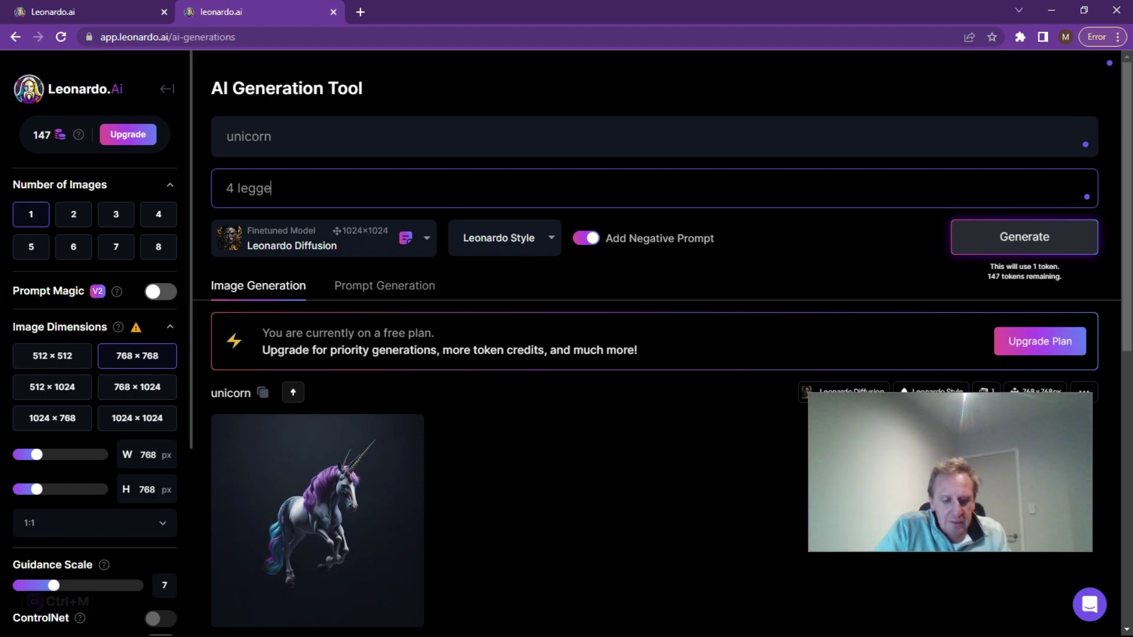
text(d horse)
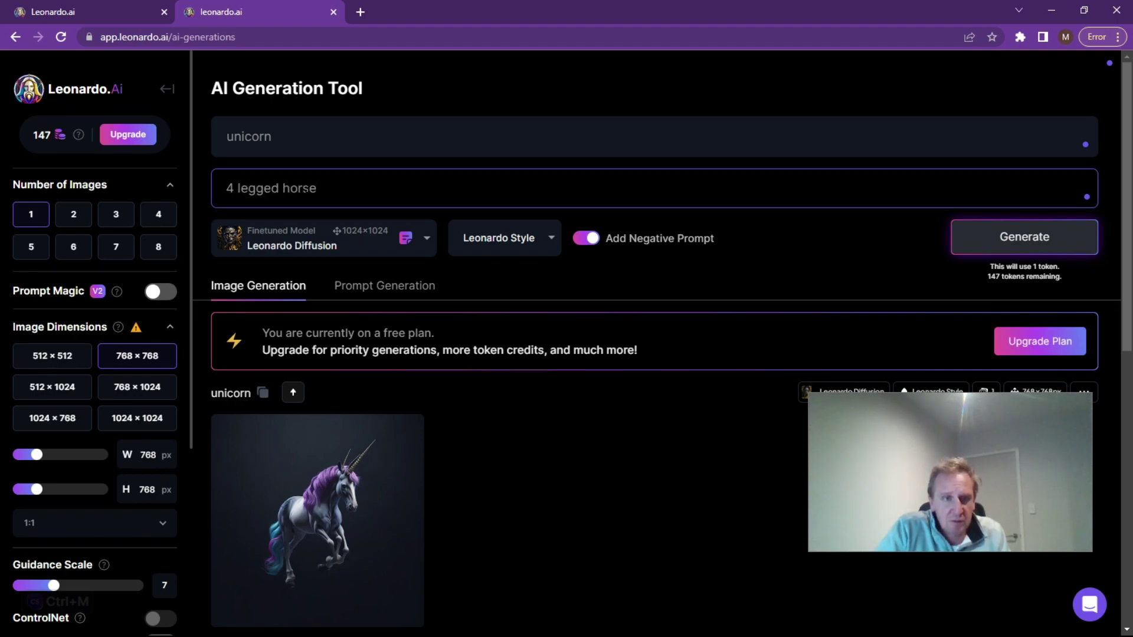
key(ctrl+Return)
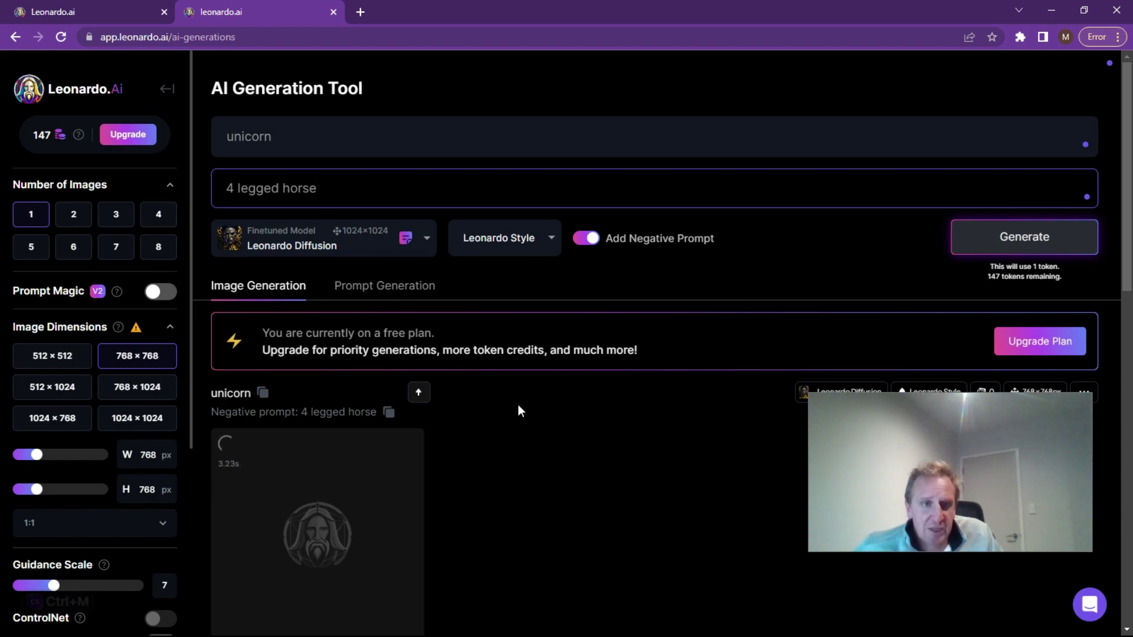
Compare the new dark unicorn head with the earlier result and delete the '4 legged horse' negative prompt
scroll(518, 404, down, 2)
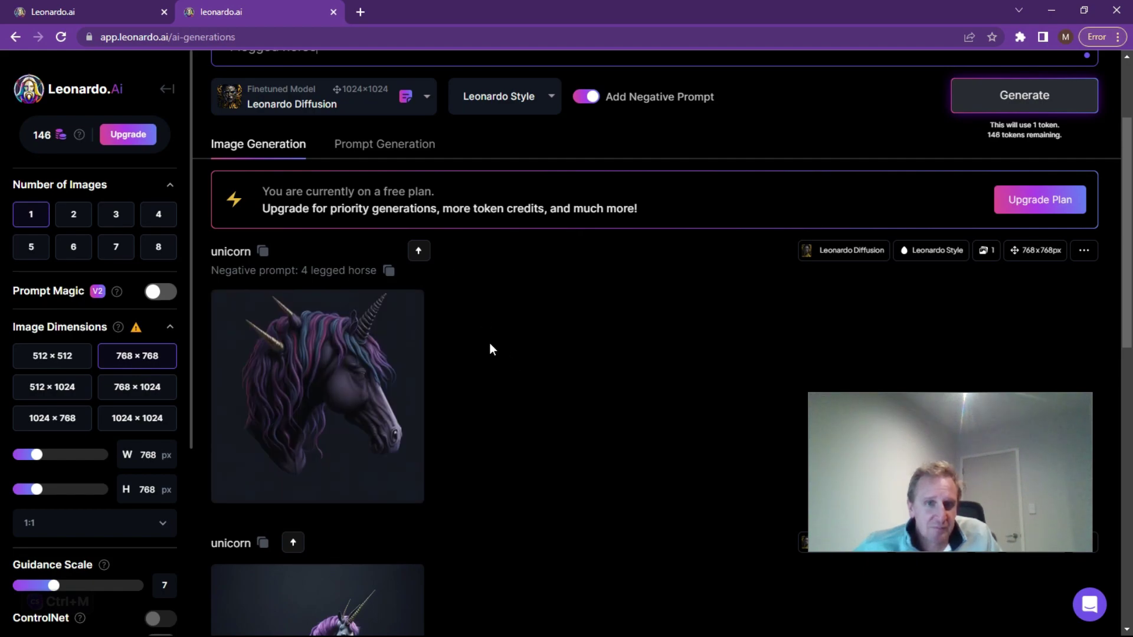
scroll(490, 348, up, 3)
scroll(490, 348, down, 4)
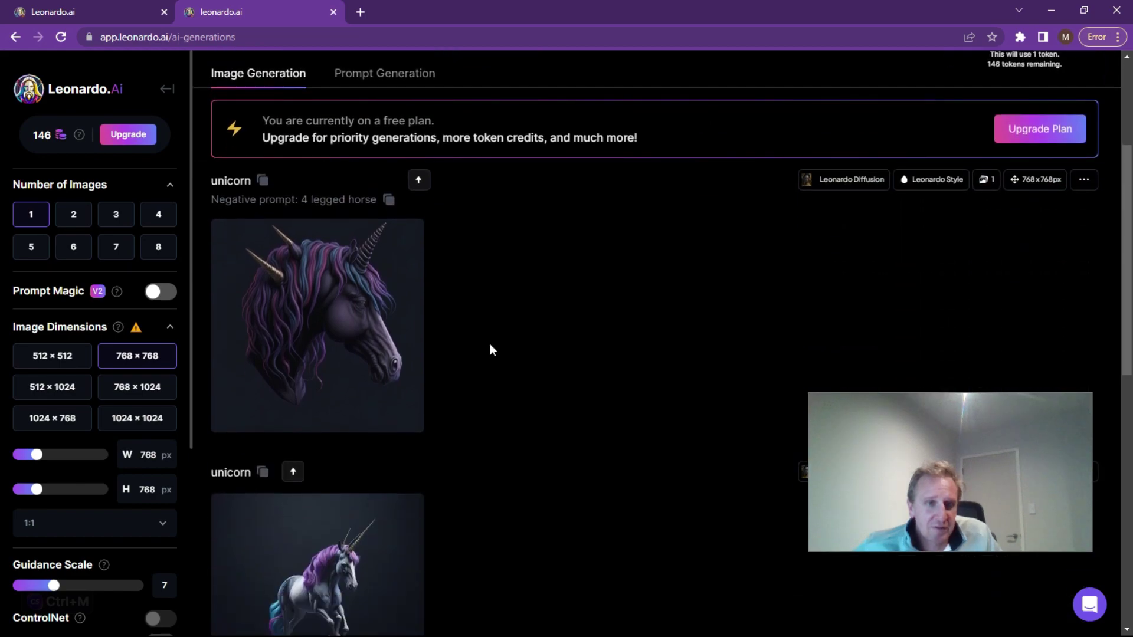
scroll(490, 350, up, 3)
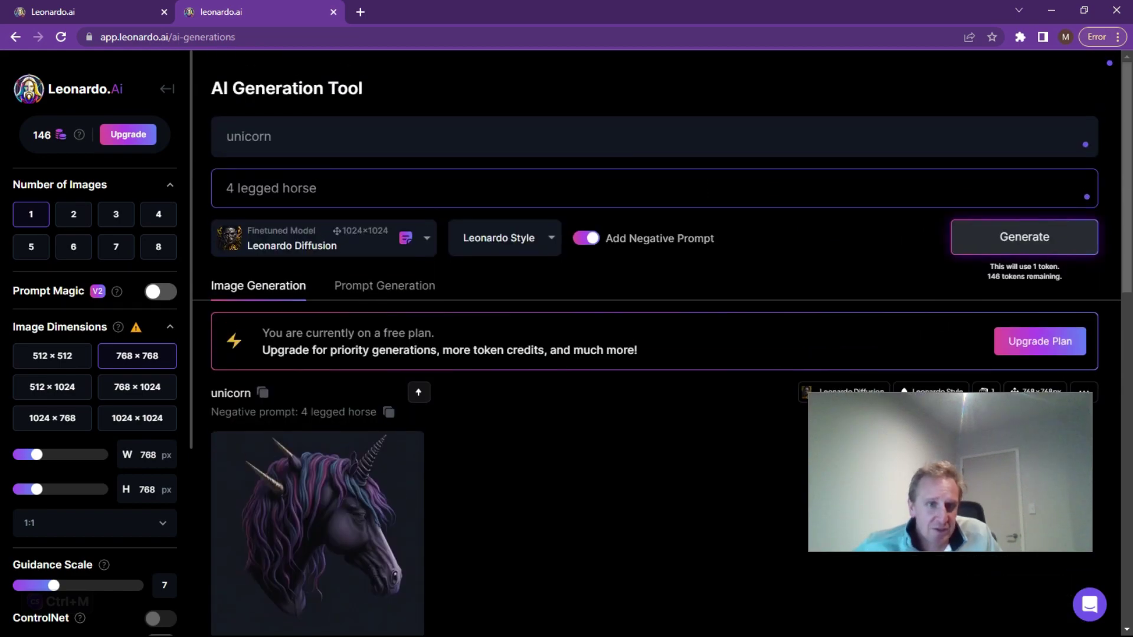
drag(341, 185, 204, 187)
key(BackSpace)
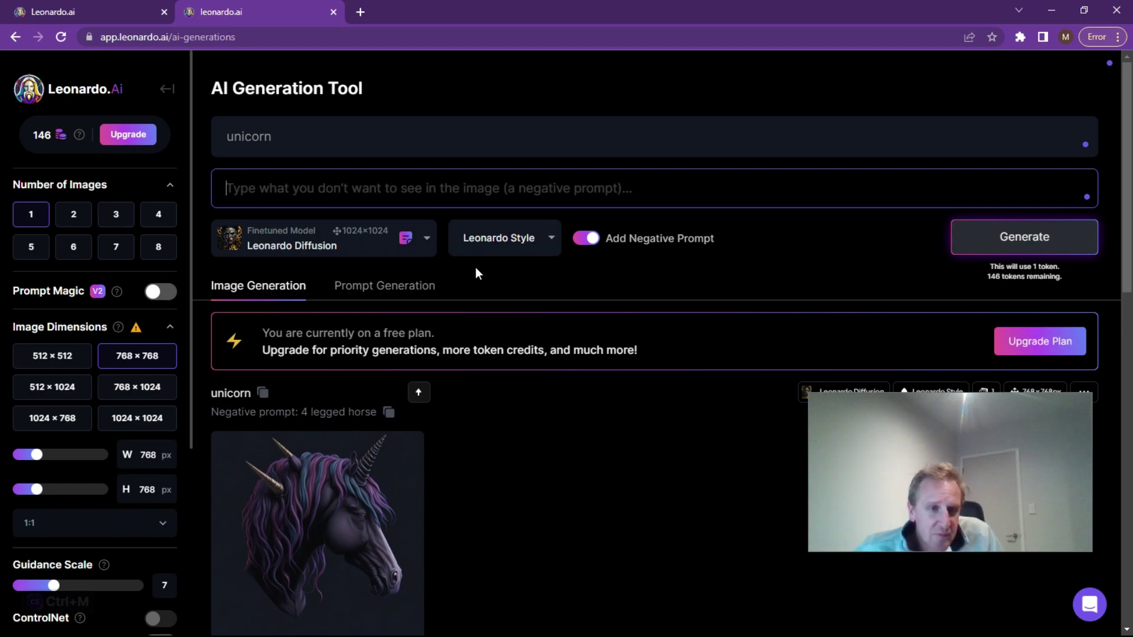
scroll(476, 267, down, 8)
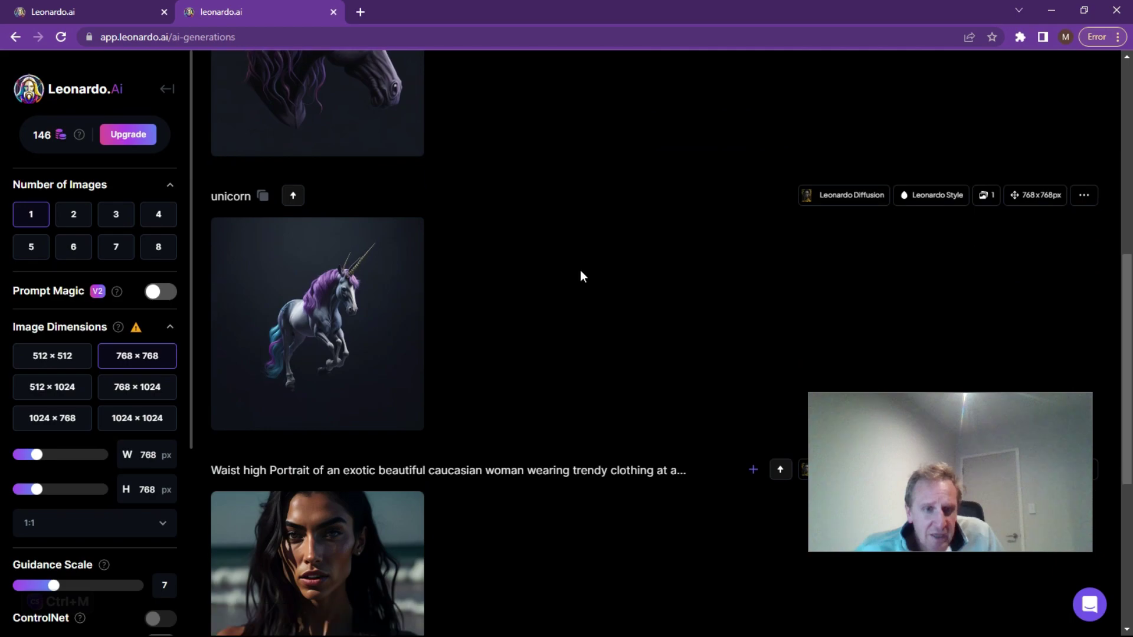
scroll(579, 276, up, 8)
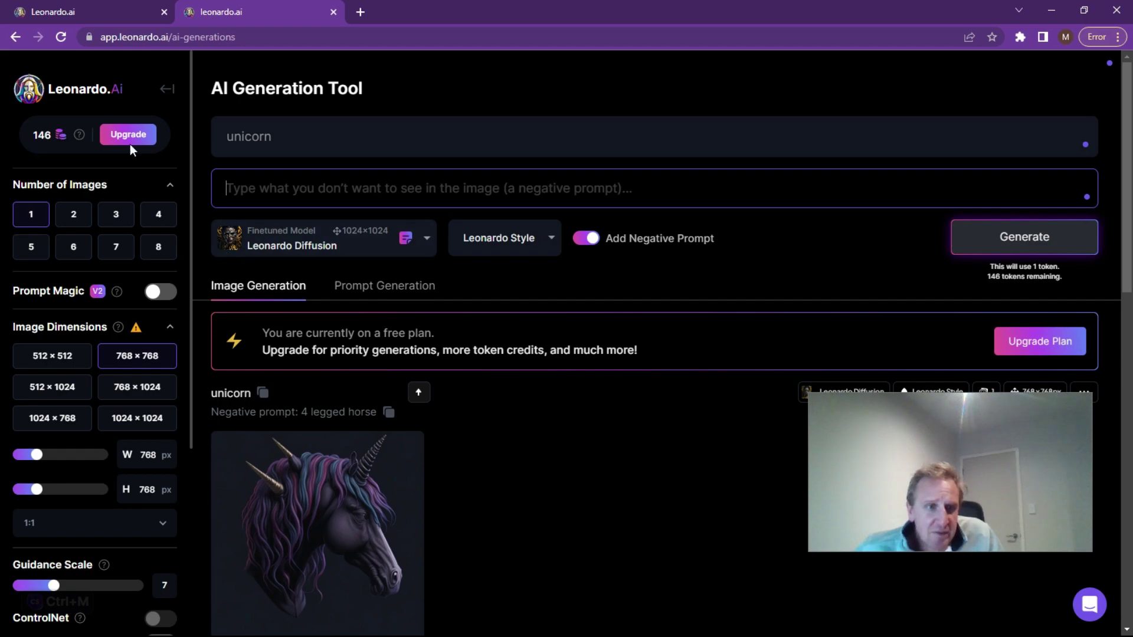
Go to the Leonardo.ai home tab, switch to Discord, and close the enlarged unicorn grid
click(73, 13)
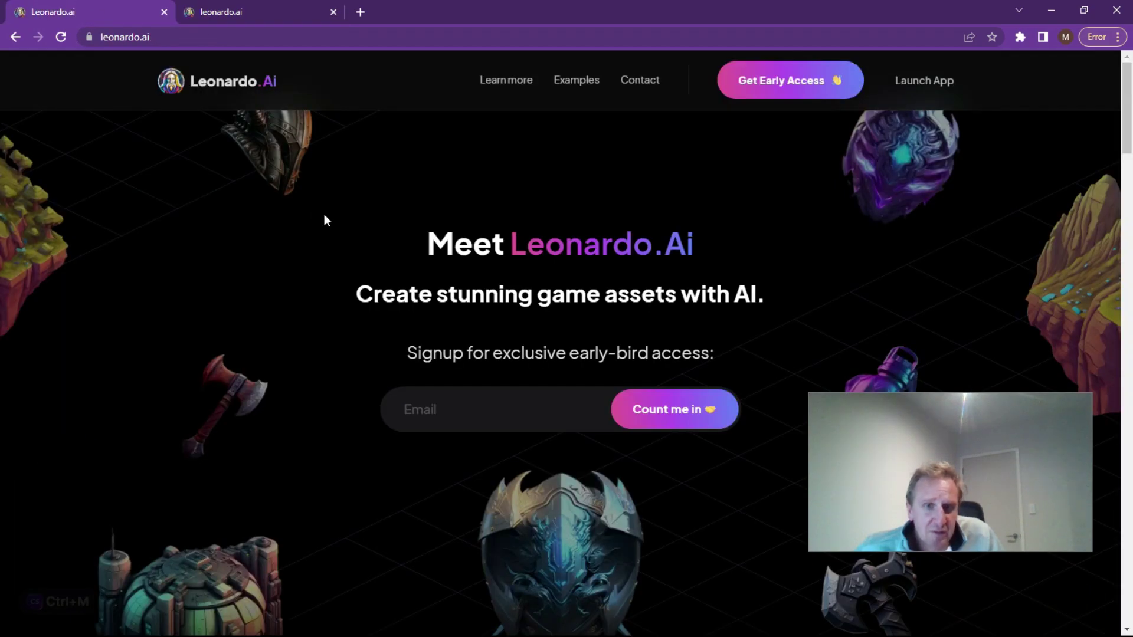
key(alt+Tab)
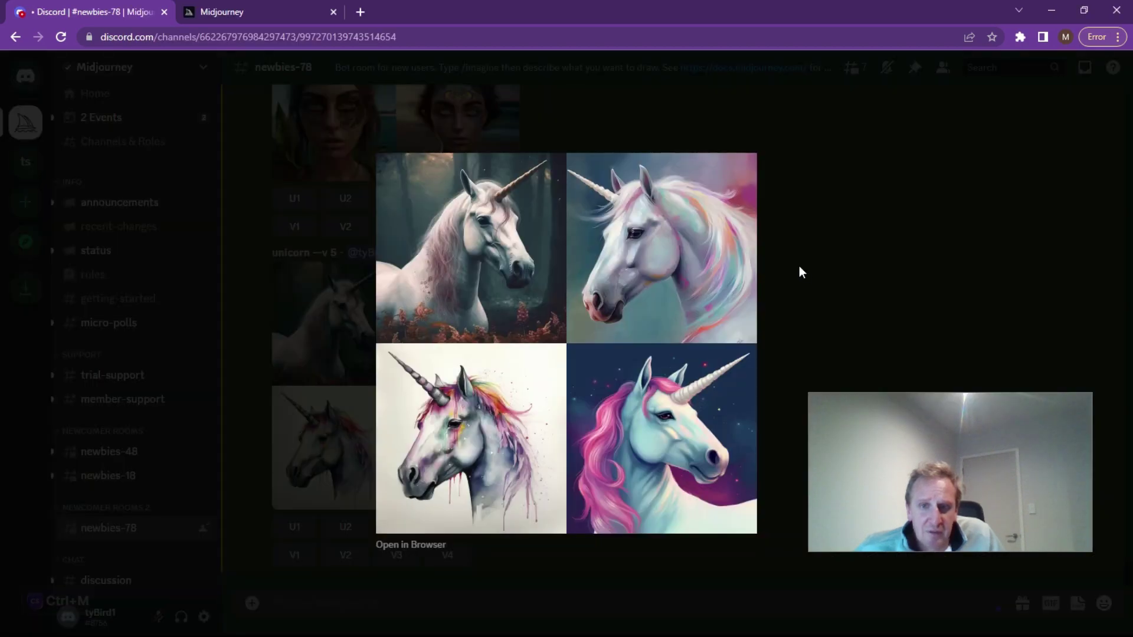
click(859, 300)
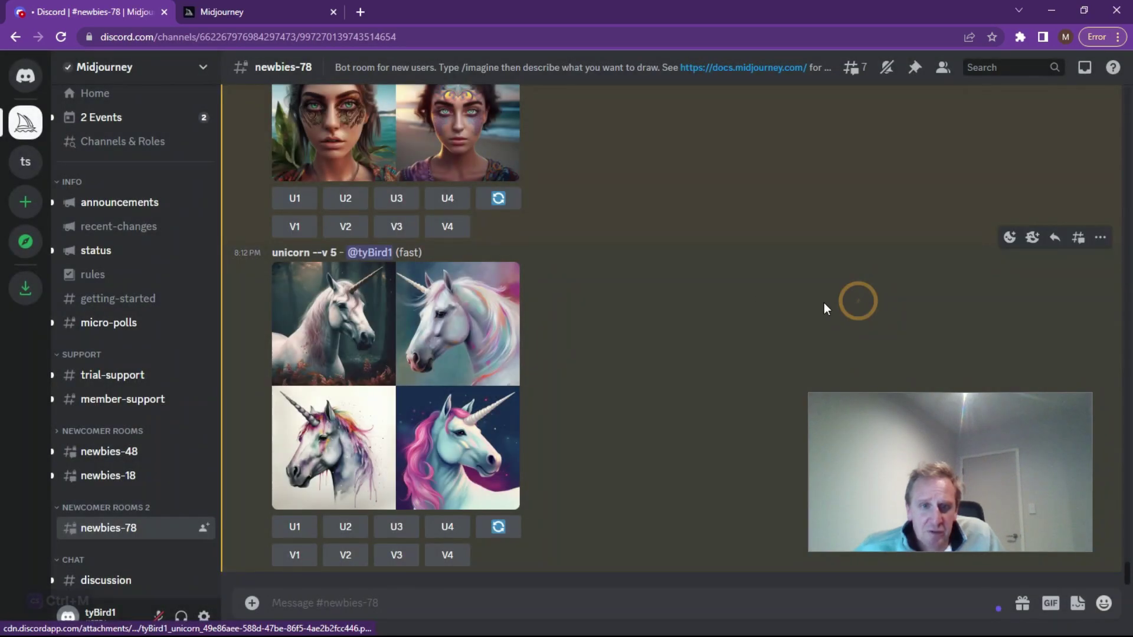